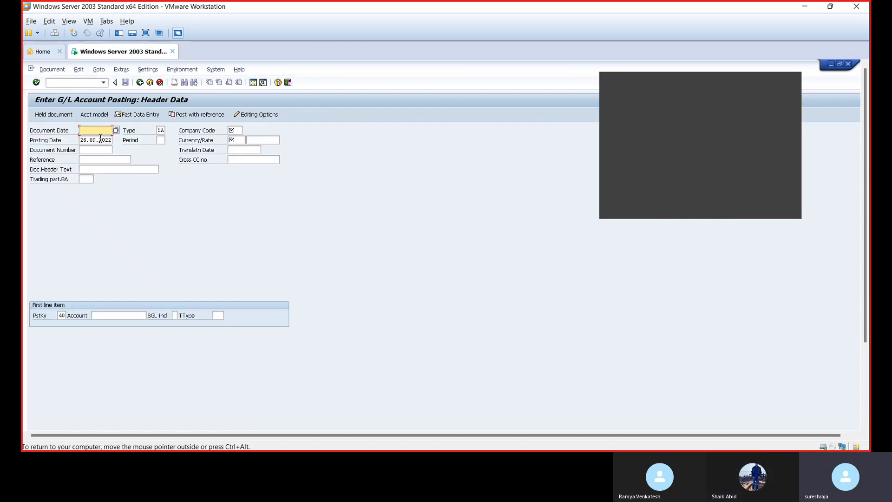
# Set the document date to 26.09.2022 and the company code to HP1 in the posting header
pyautogui.write('26')
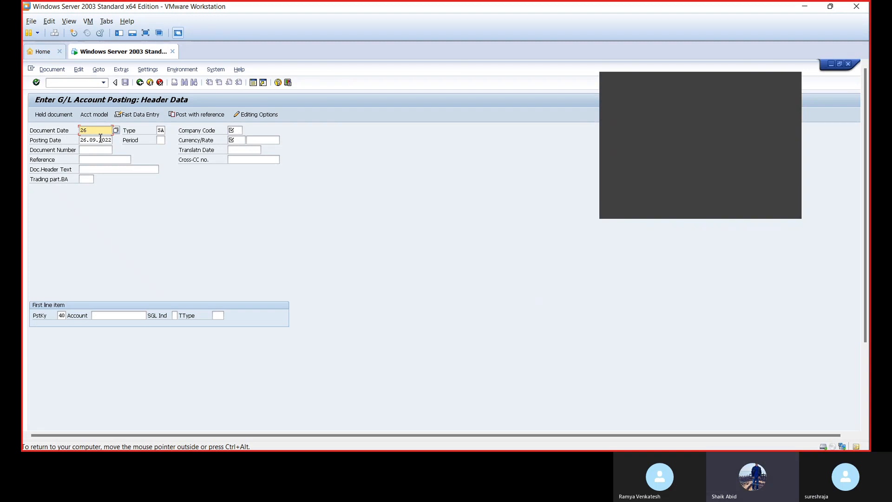
pyautogui.write('.09.2022')
pyautogui.press('Tab')
pyautogui.press('Tab')
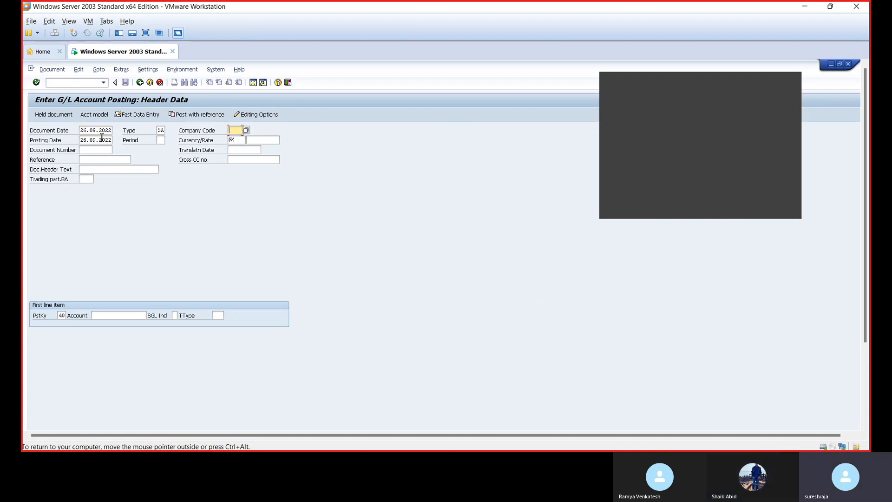
pyautogui.click(238, 132)
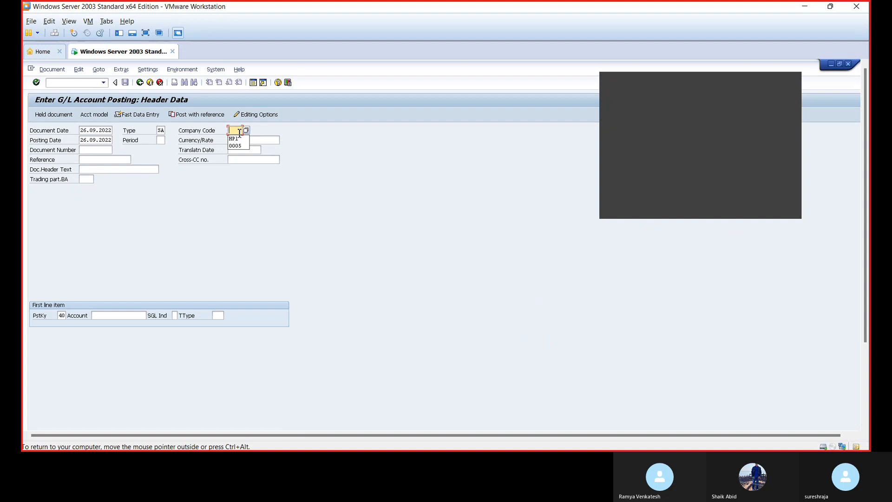
pyautogui.click(234, 139)
# Set the posting period to 06 and the currency to INR
pyautogui.click(160, 140)
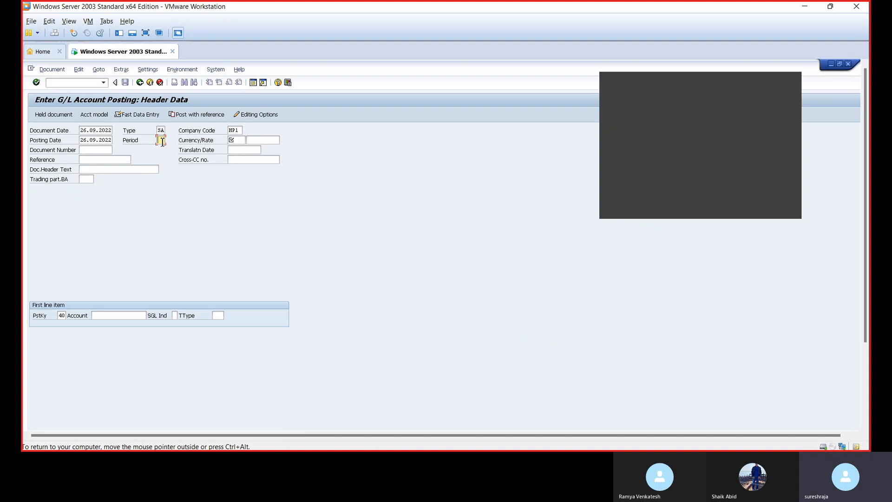
pyautogui.write('0')
pyautogui.write('9')
pyautogui.press('Tab')
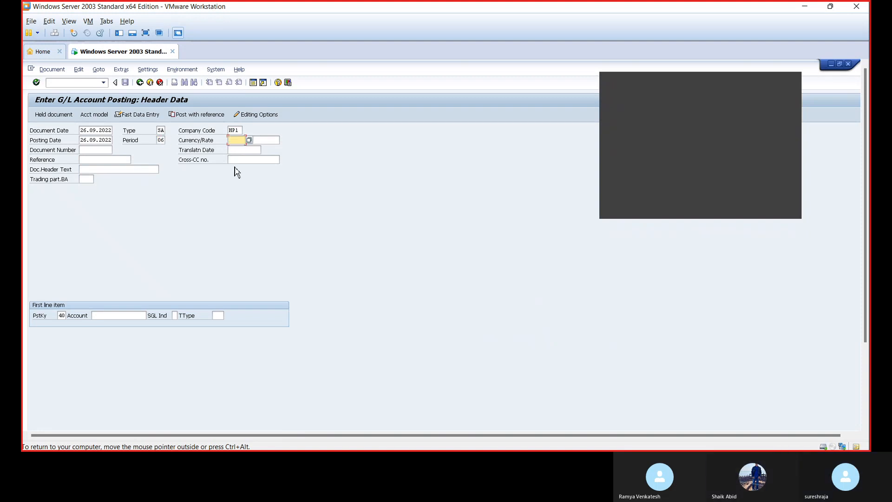
pyautogui.write('inr')
pyautogui.press('Tab')
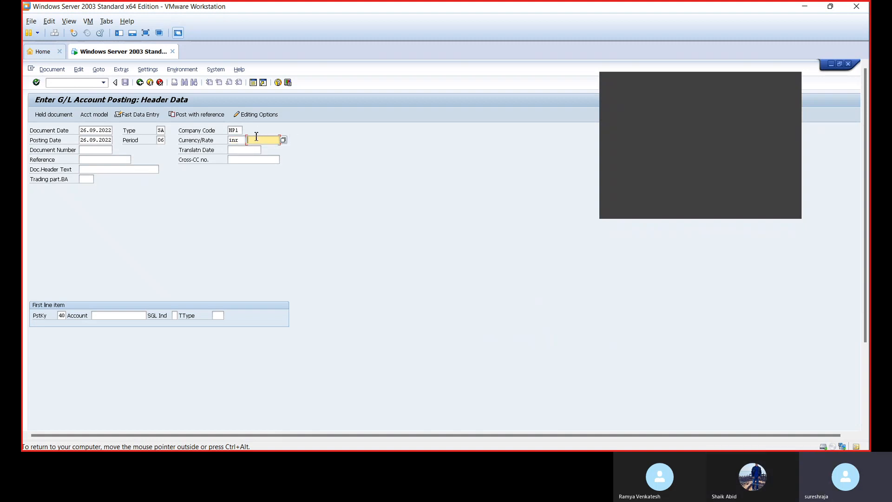
# Look up the G/L accounts of company code HP1, choose Rent for office (103) for the first line item, and submit the header
pyautogui.click(110, 315)
pyautogui.click(150, 315)
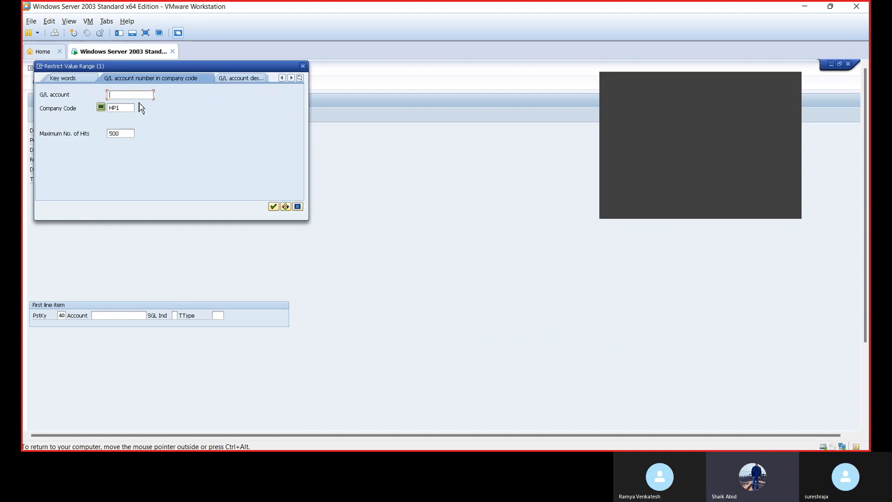
pyautogui.click(273, 207)
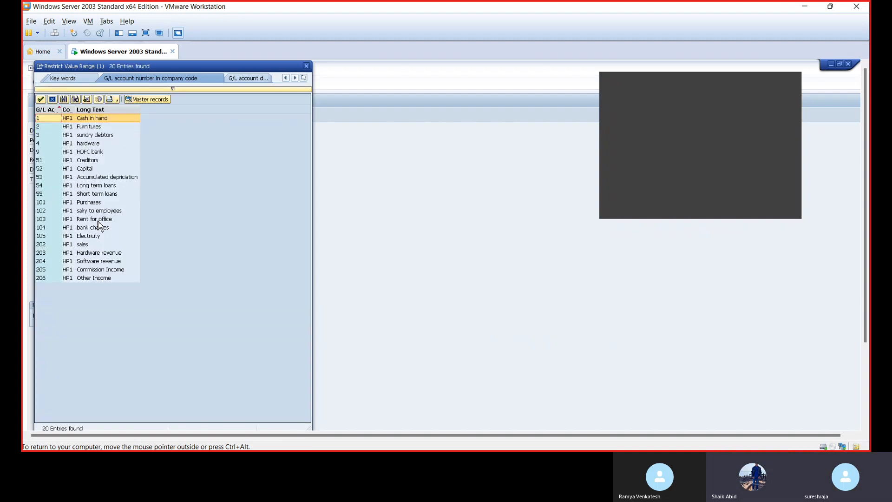
pyautogui.doubleClick(98, 221)
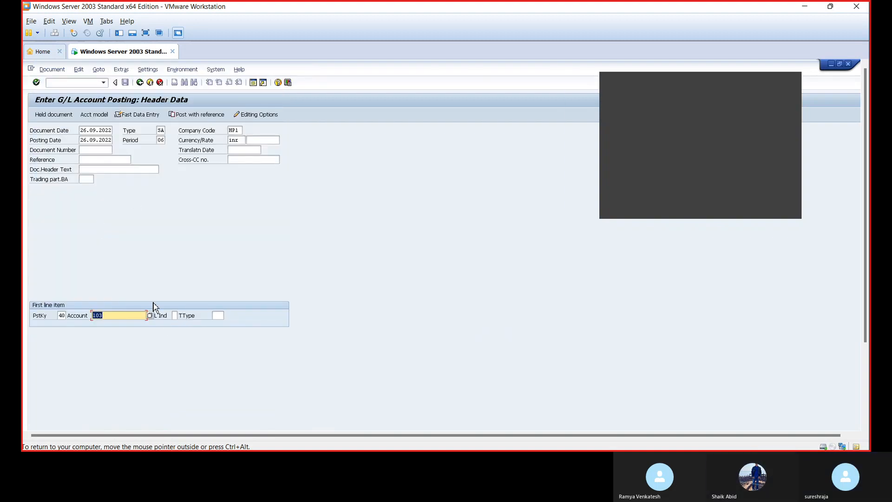
pyautogui.press('Return')
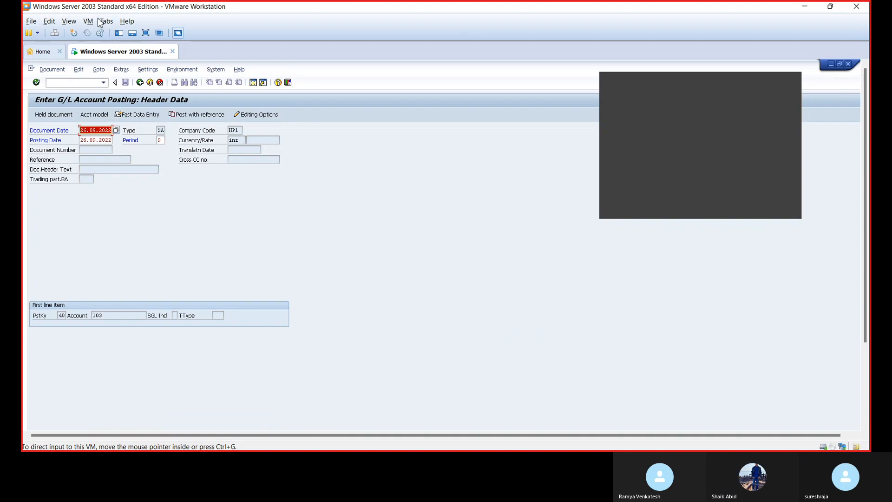
# Show the virtual machine in full screen and restore the SAP window to a smaller size, placing it with its status bar in view
pyautogui.click(72, 22)
pyautogui.click(95, 34)
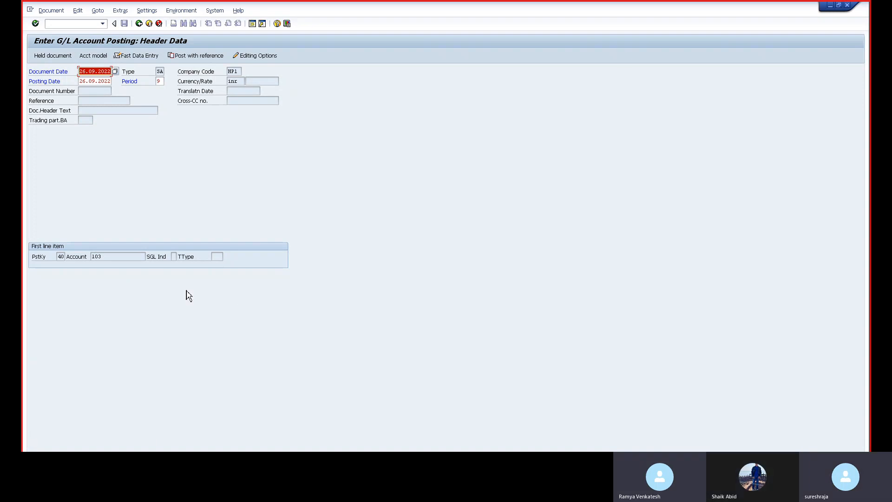
pyautogui.click(838, 6)
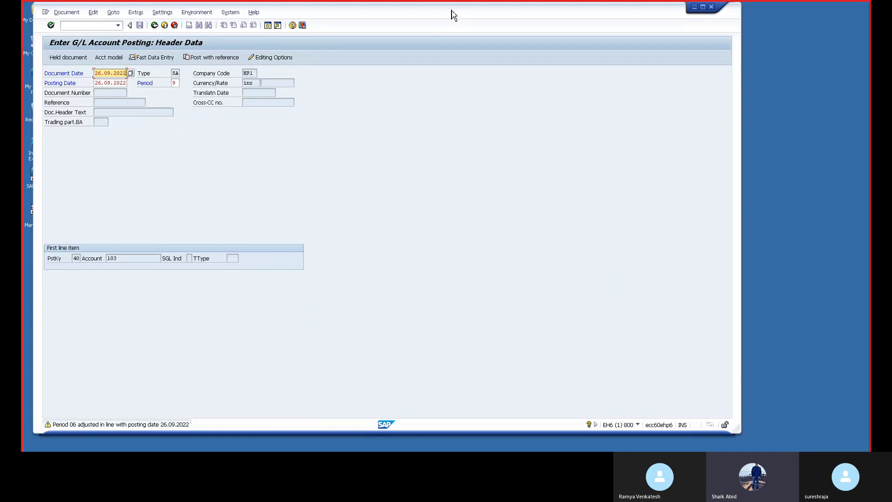
pyautogui.moveTo(453, 16); pyautogui.dragTo(440, 33)
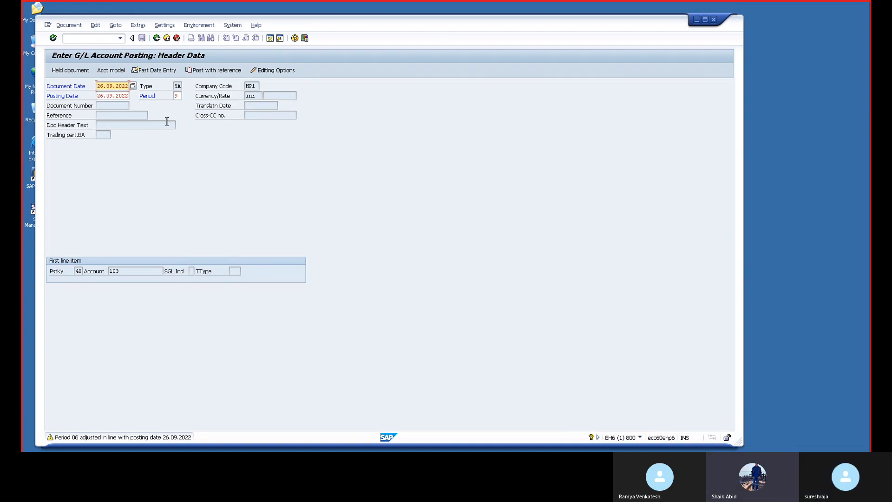
# Continue to the debit line item for office rent and enter the amount 5000 with the text "rent paid"
pyautogui.press('Return')
pyautogui.press('Return')
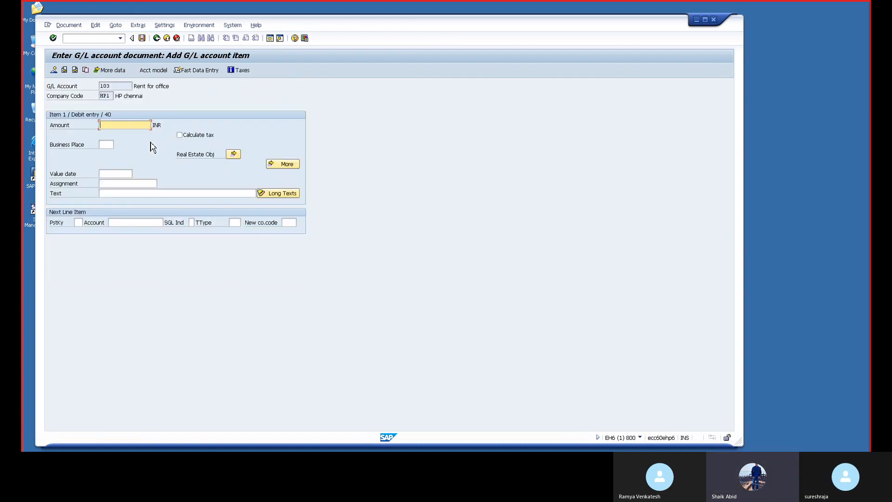
pyautogui.write('500')
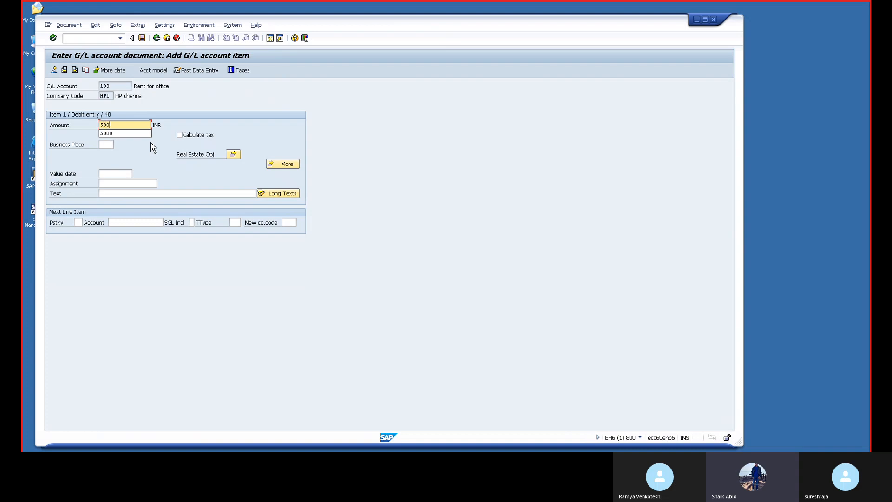
pyautogui.write('0')
pyautogui.press('Tab')
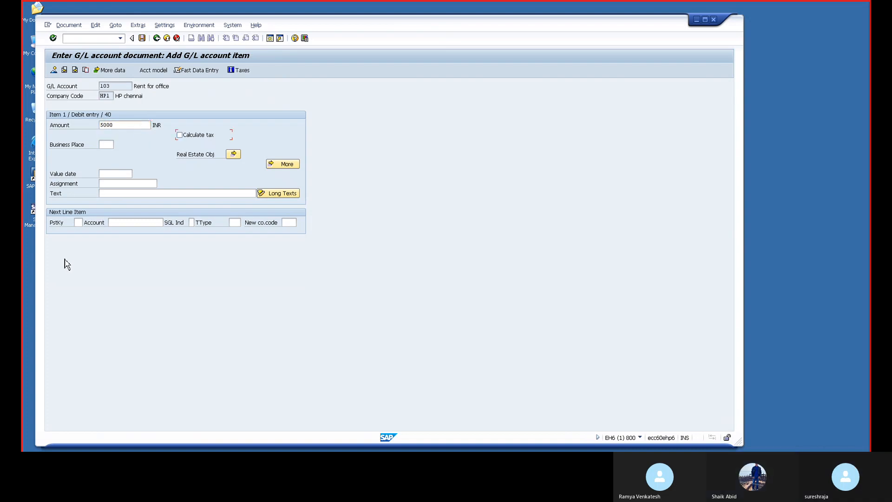
pyautogui.click(78, 222)
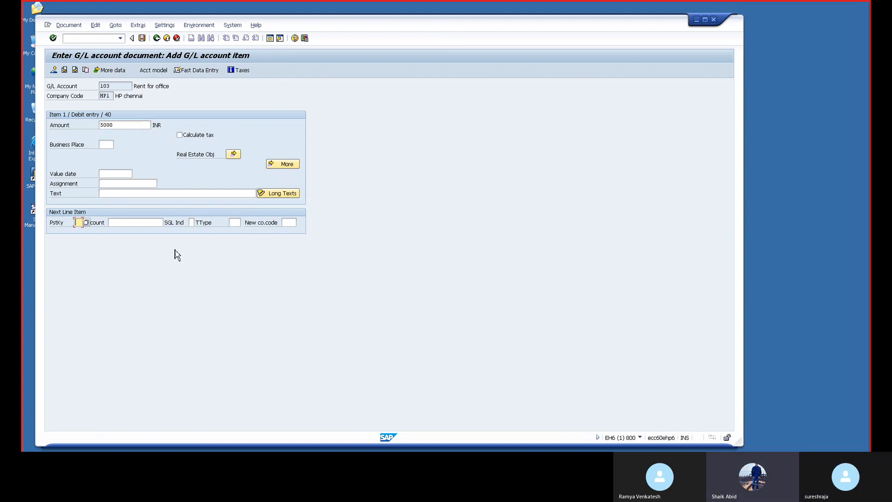
pyautogui.click(125, 194)
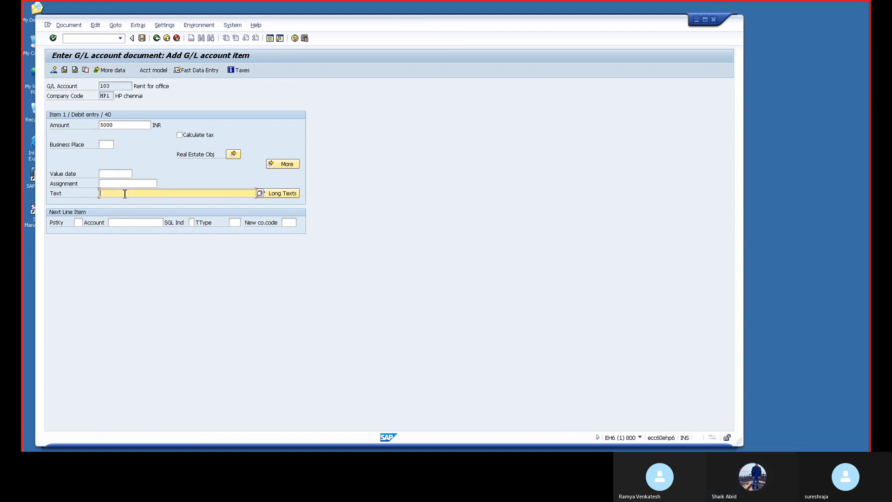
pyautogui.write('rent paid')
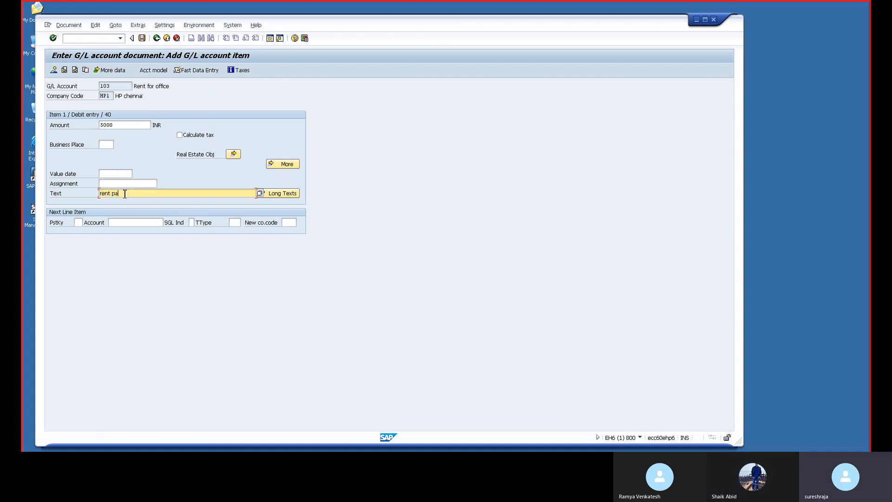
# Add a next line item with posting key 50 and the Cash in hand account (1), and open it
pyautogui.click(80, 222)
pyautogui.write('50')
pyautogui.press('Tab')
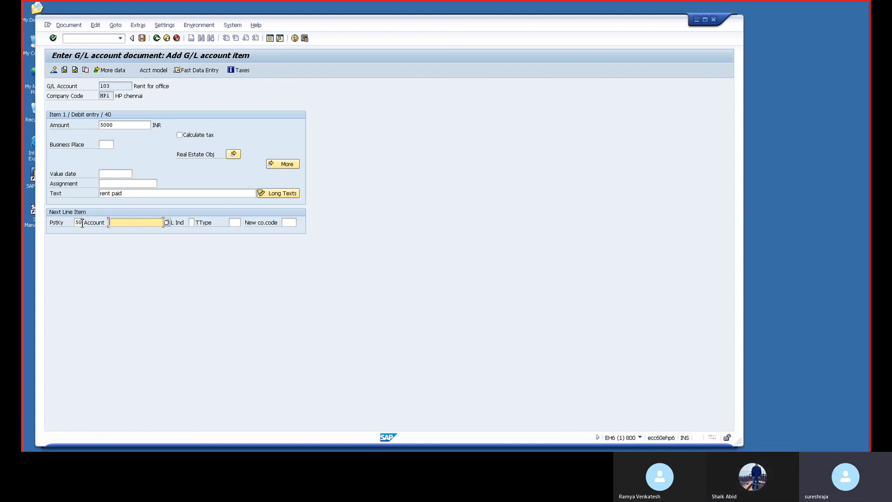
pyautogui.click(167, 223)
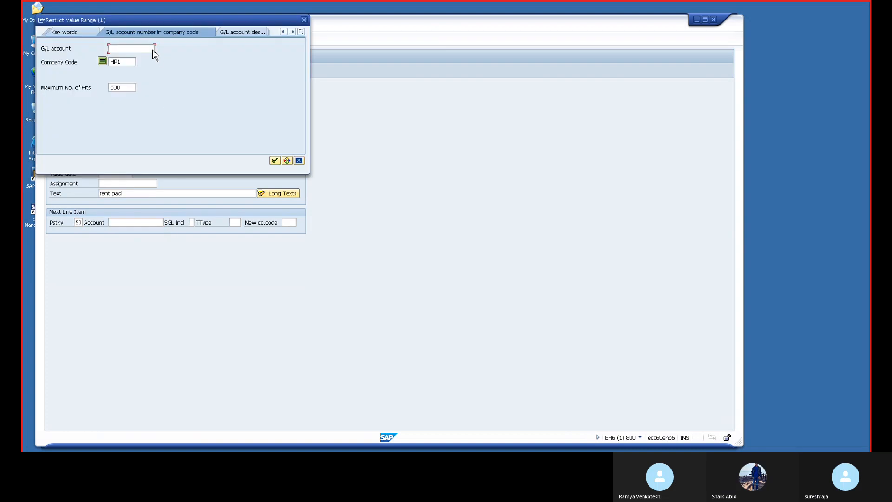
pyautogui.click(275, 160)
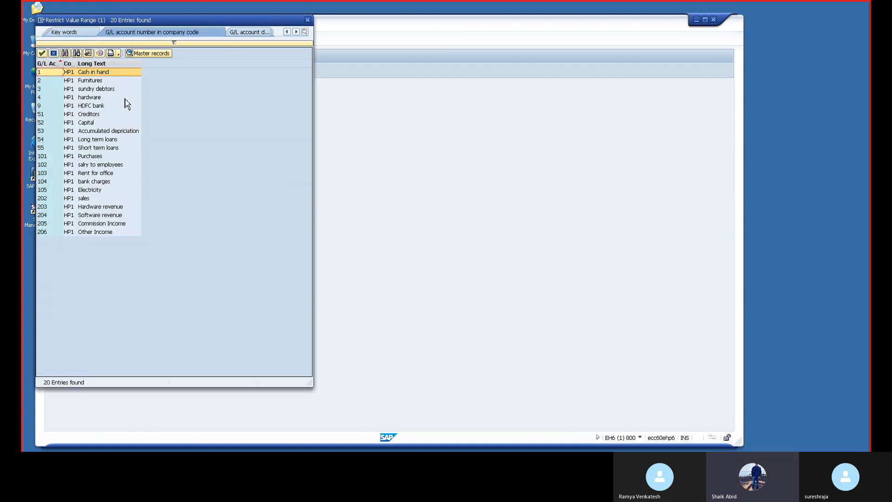
pyautogui.doubleClick(99, 72)
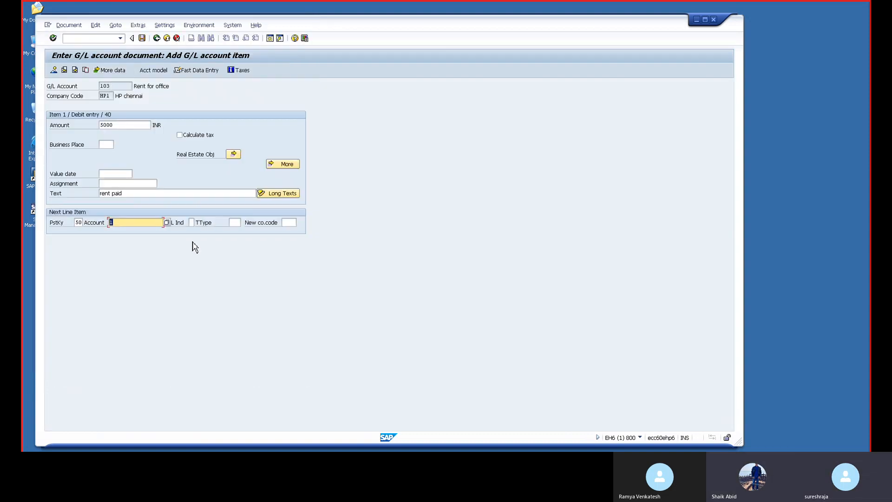
pyautogui.press('Return')
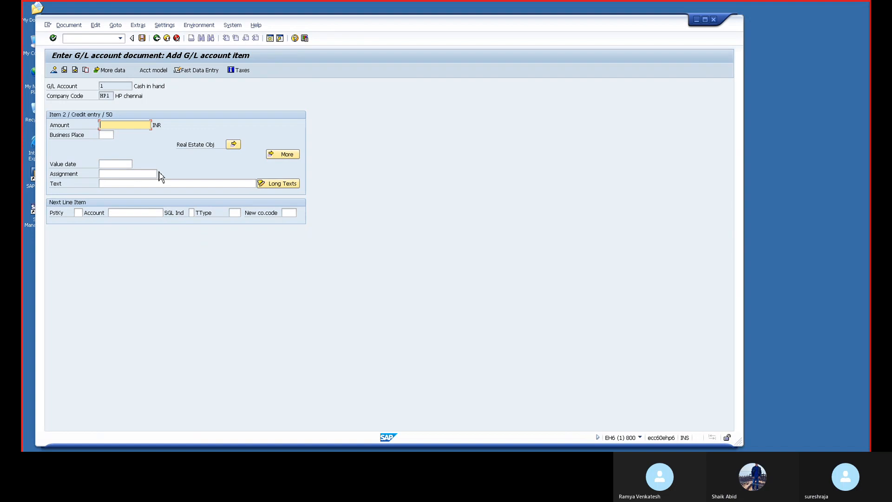
# Enter the amount 5000 and the text "rent in cash" for the cash credit item
pyautogui.write('5000')
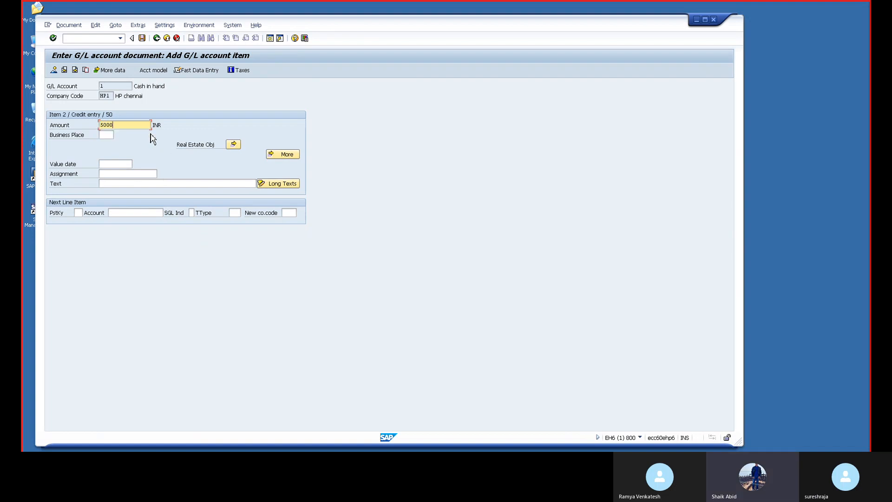
pyautogui.click(137, 183)
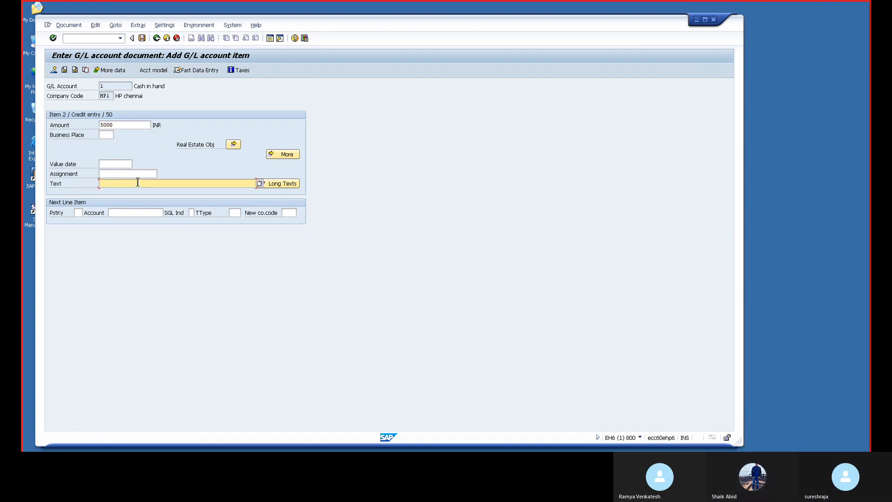
pyautogui.write('rent in cash')
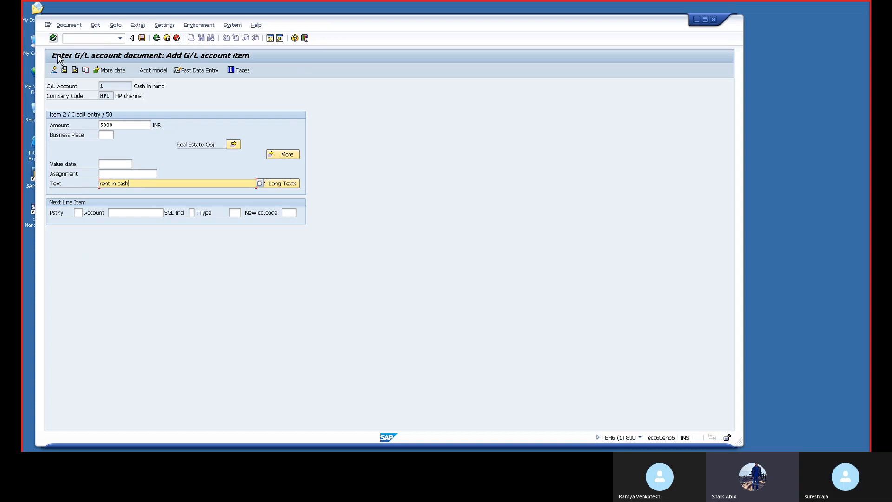
# Simulate the rent document to review its line items and post it
pyautogui.click(67, 26)
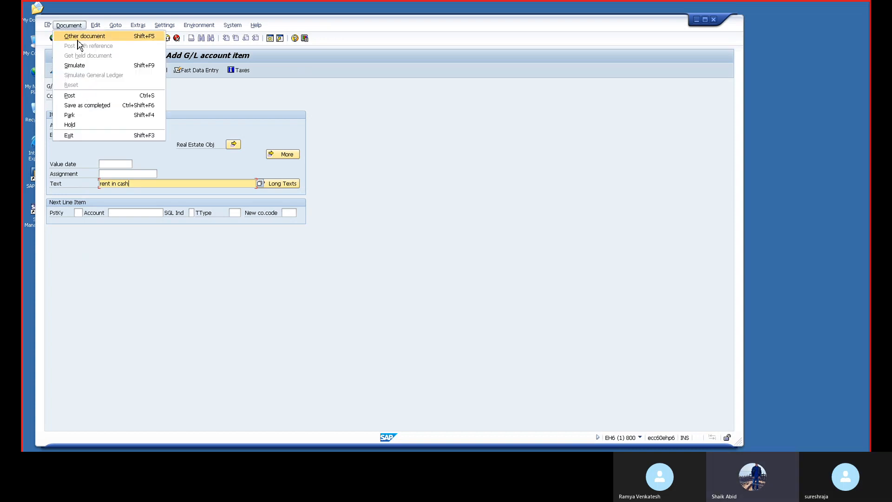
pyautogui.click(87, 67)
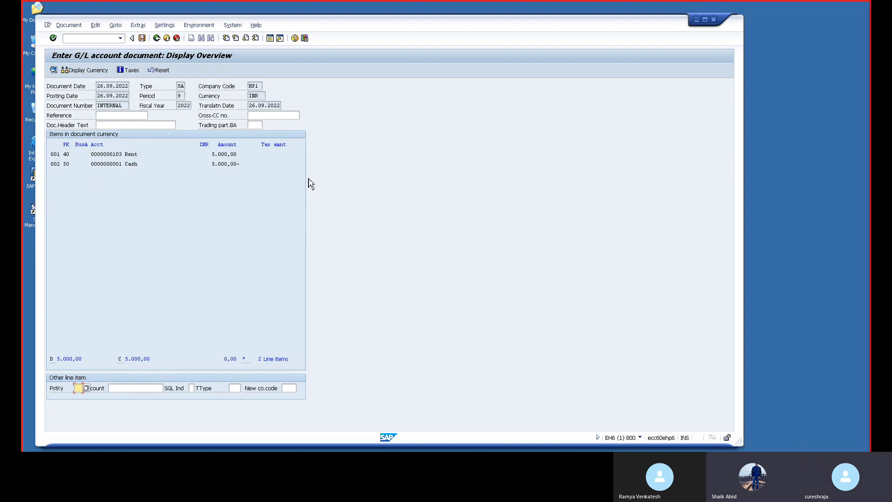
pyautogui.hotkey('ctrl', 's')
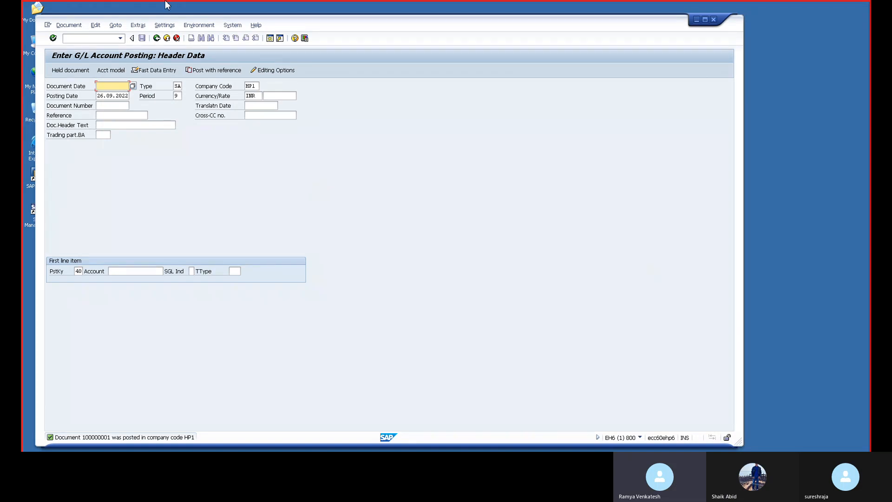
# Switch to the SAPEHP6 SERVER virtual machine in VMware Workstation and start transaction F-02 with /nf-02
pyautogui.moveTo(485, 6)
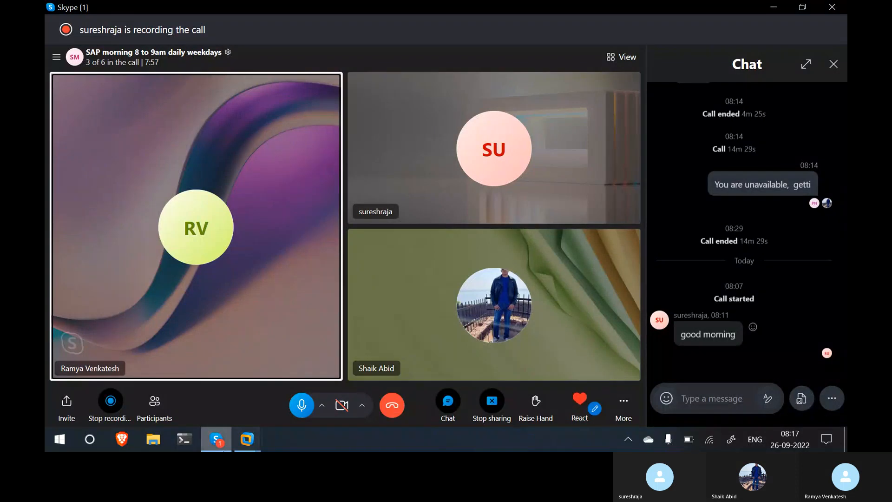
pyautogui.moveTo(208, 440)
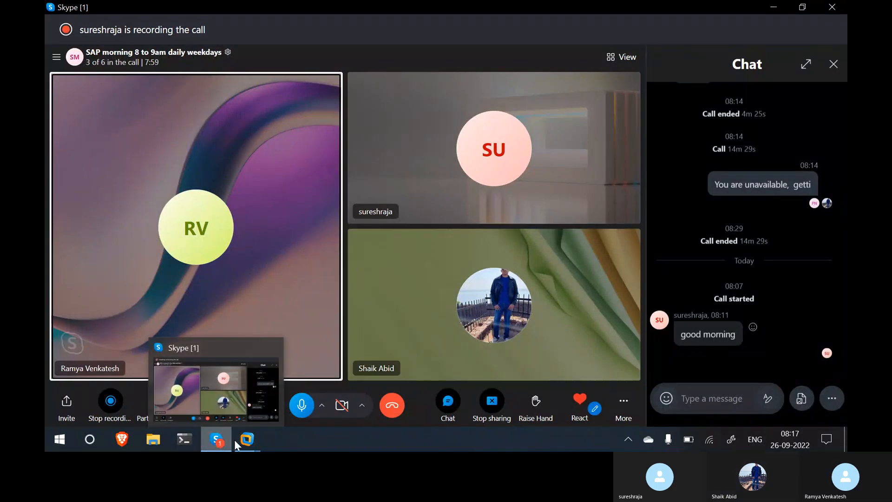
pyautogui.moveTo(246, 440)
pyautogui.click(343, 386)
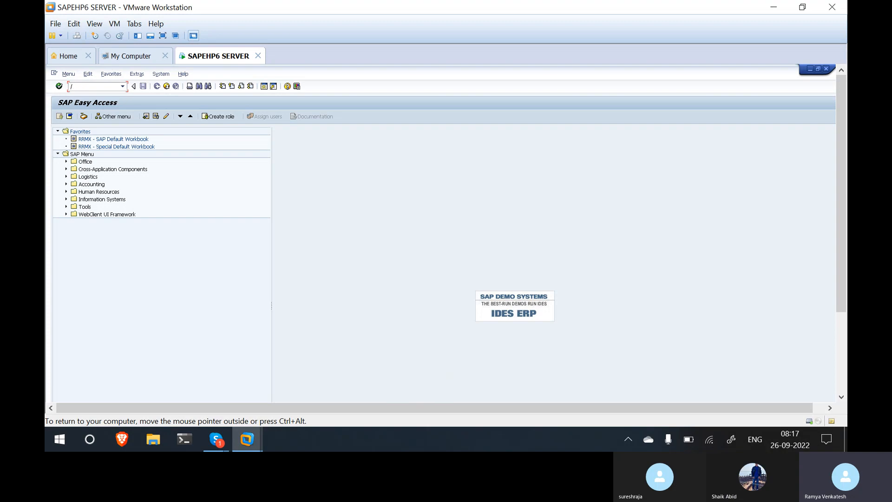
pyautogui.write('-')
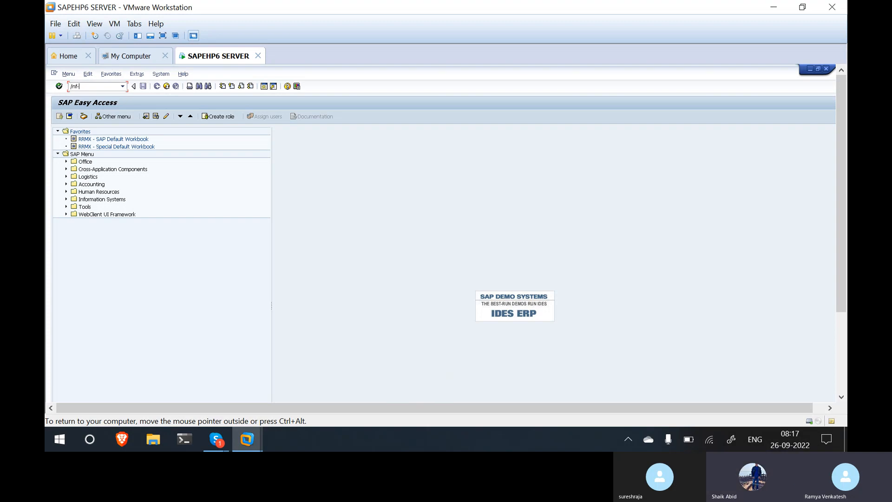
pyautogui.write('02')
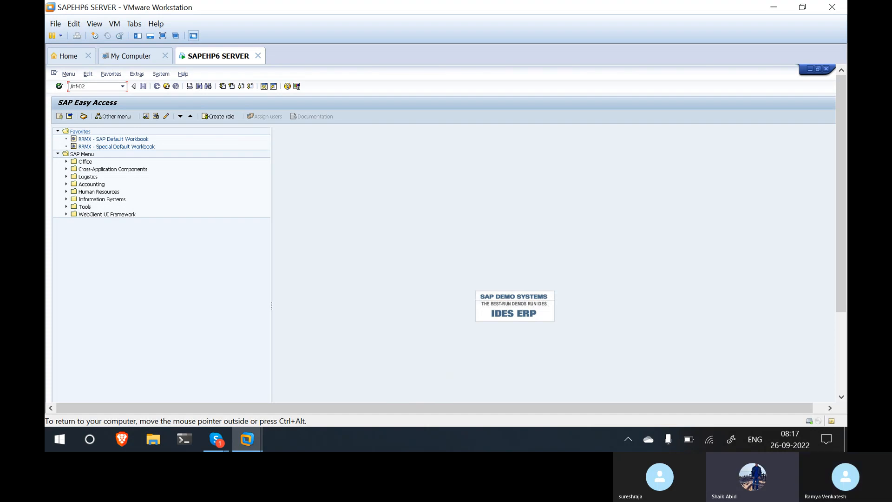
pyautogui.press('Return')
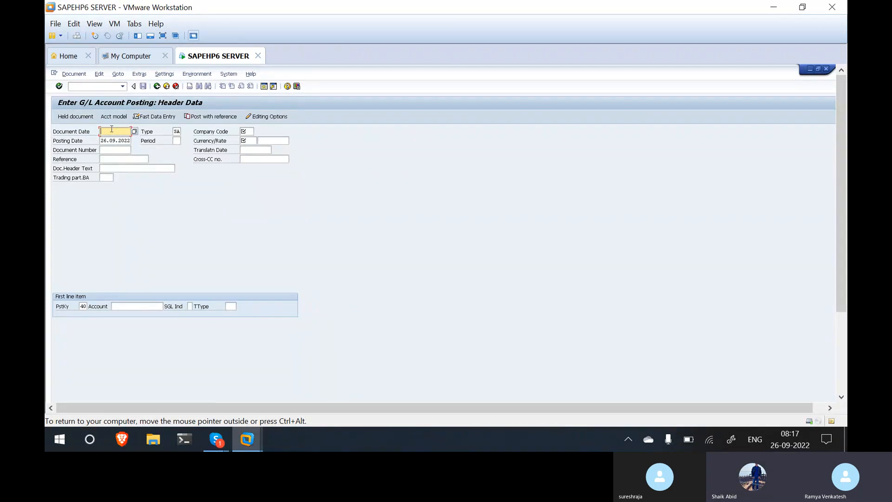
# Enter the document date 26.09.2022 and company code dp in the G/L posting header
pyautogui.write('26.')
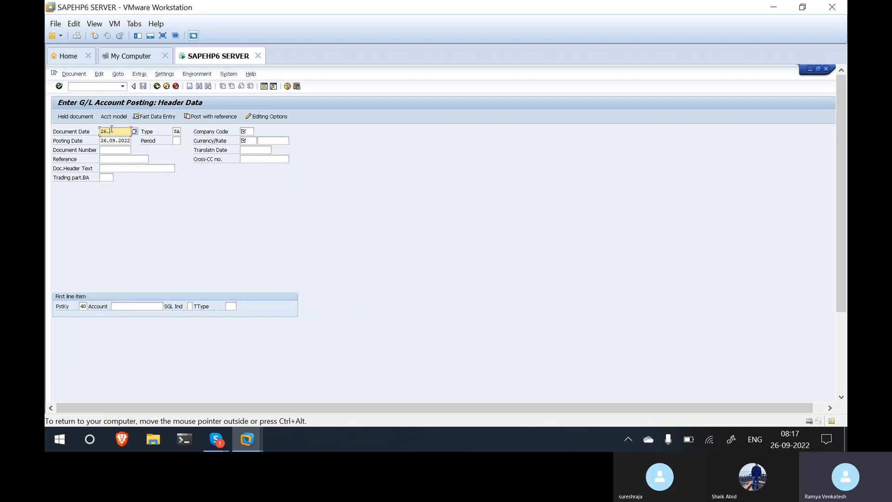
pyautogui.write('09.2022')
pyautogui.press('Tab')
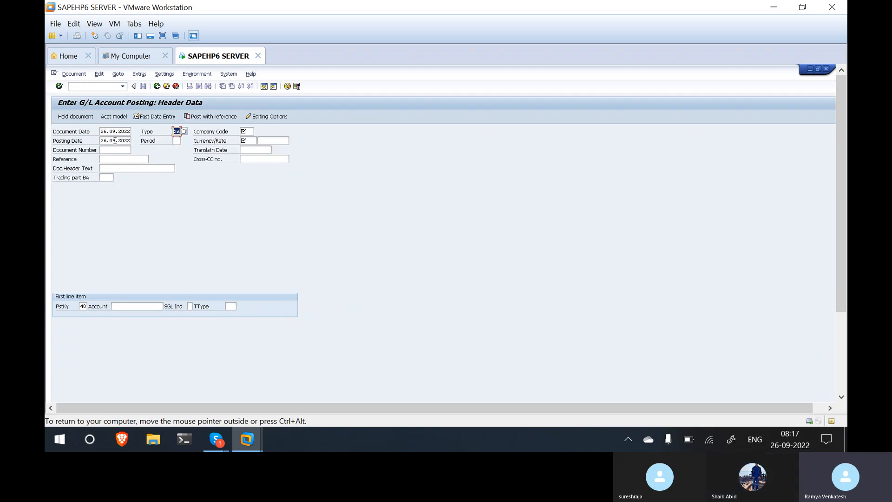
pyautogui.click(112, 151)
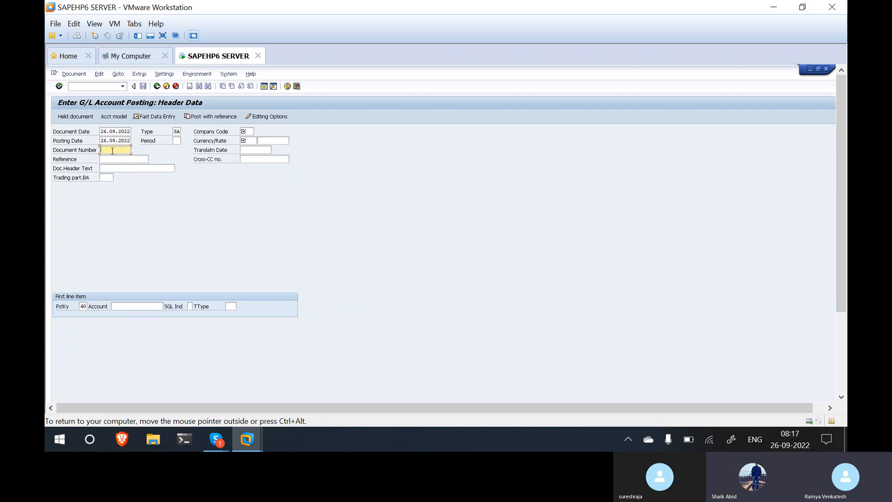
pyautogui.click(250, 131)
pyautogui.write('dp')
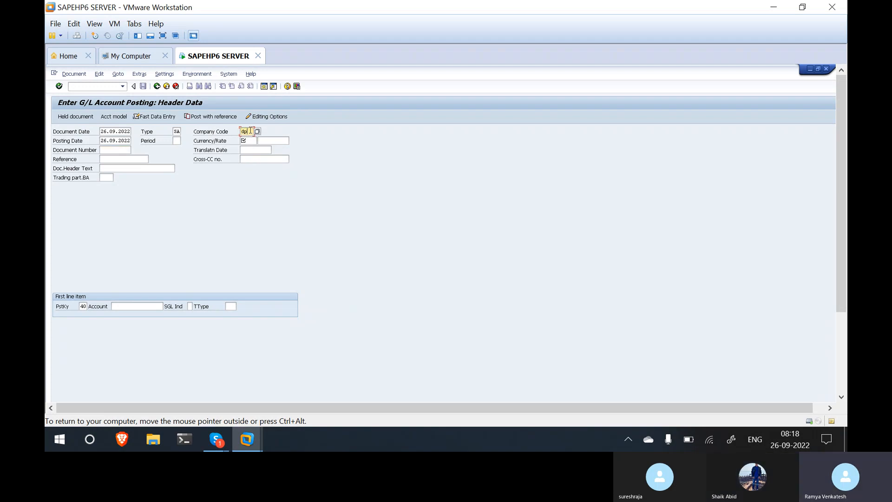
pyautogui.press('Return')
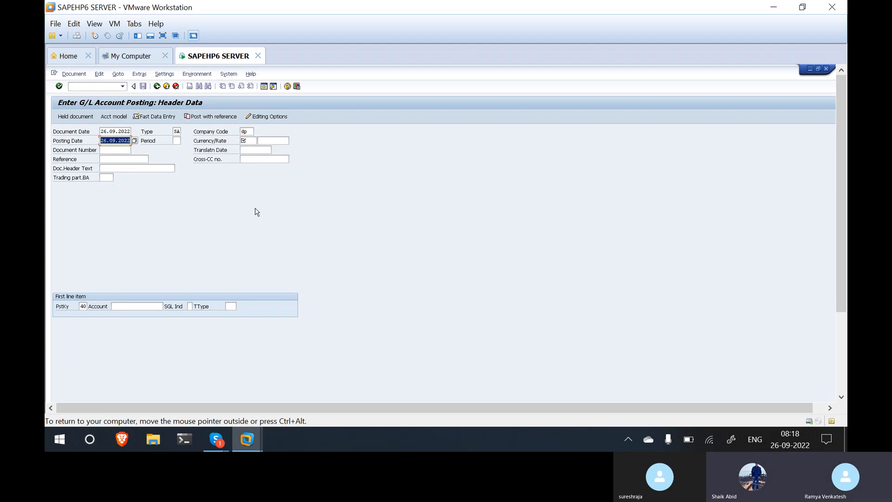
# Set the posting currency to INR and the period to 6 in the document header
pyautogui.click(255, 140)
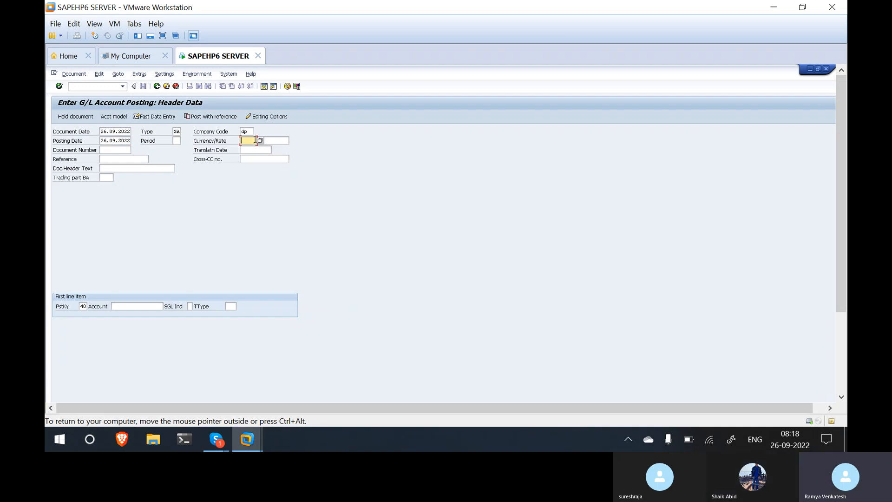
pyautogui.write('INR')
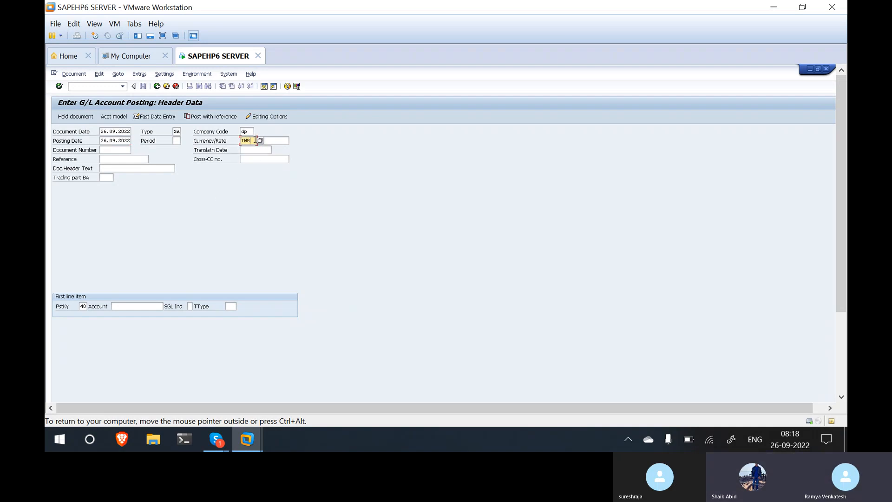
pyautogui.press('Tab')
pyautogui.click(177, 141)
pyautogui.write('6')
pyautogui.press('Tab')
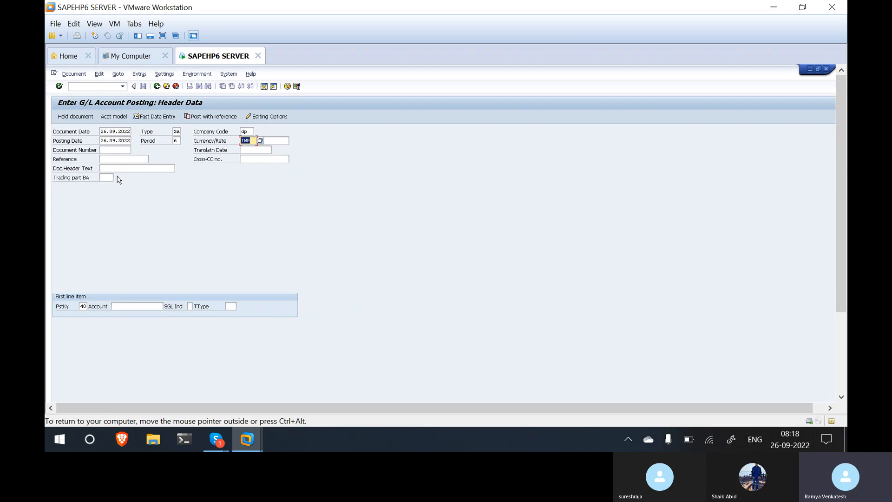
pyautogui.press('Tab')
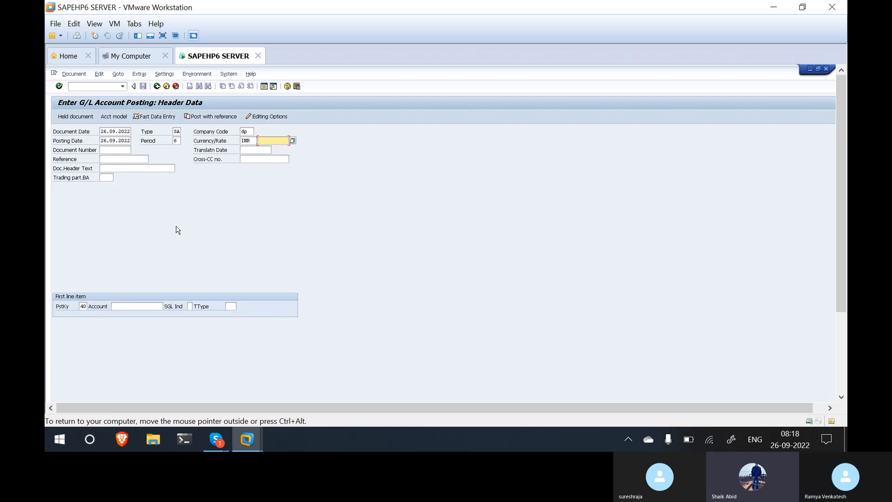
# Look up the G/L accounts by number in company code DP and choose Rent Expenses (101) for the first line item
pyautogui.click(125, 306)
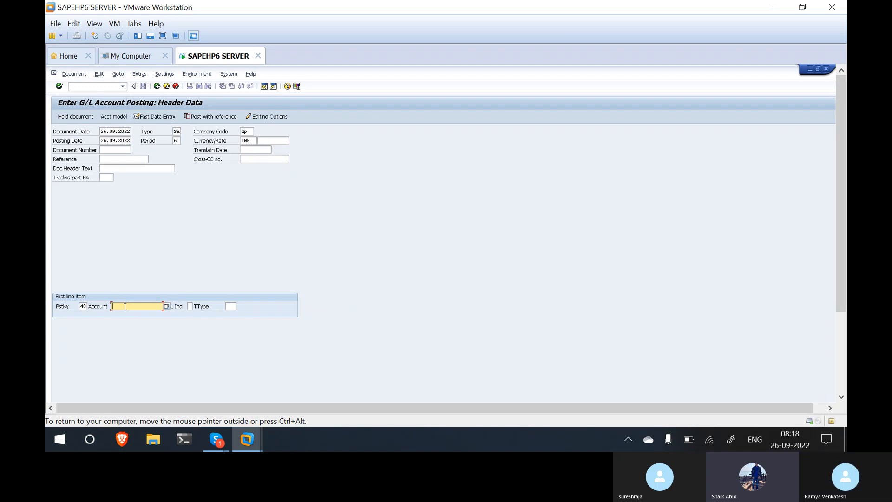
pyautogui.click(166, 306)
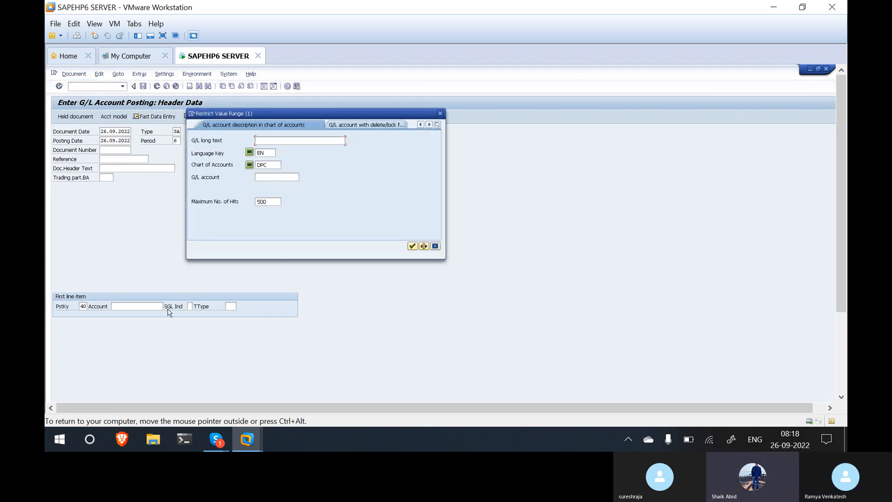
pyautogui.click(362, 125)
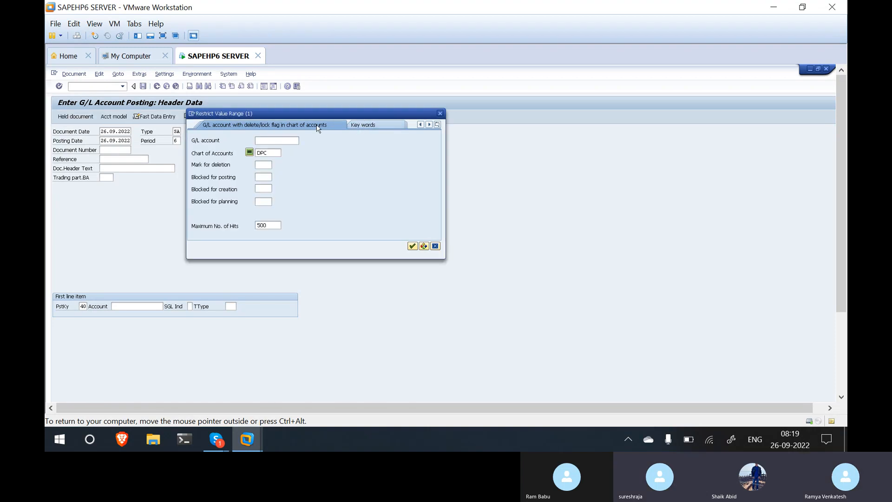
pyautogui.click(356, 125)
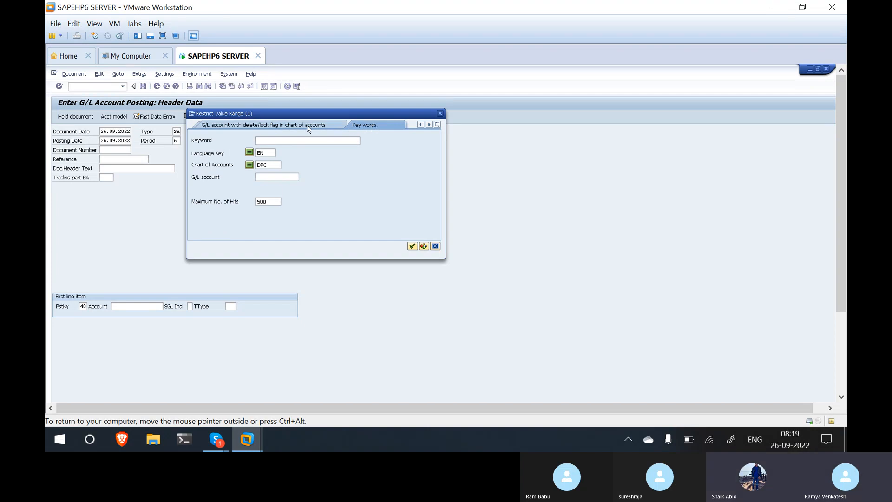
pyautogui.click(428, 125)
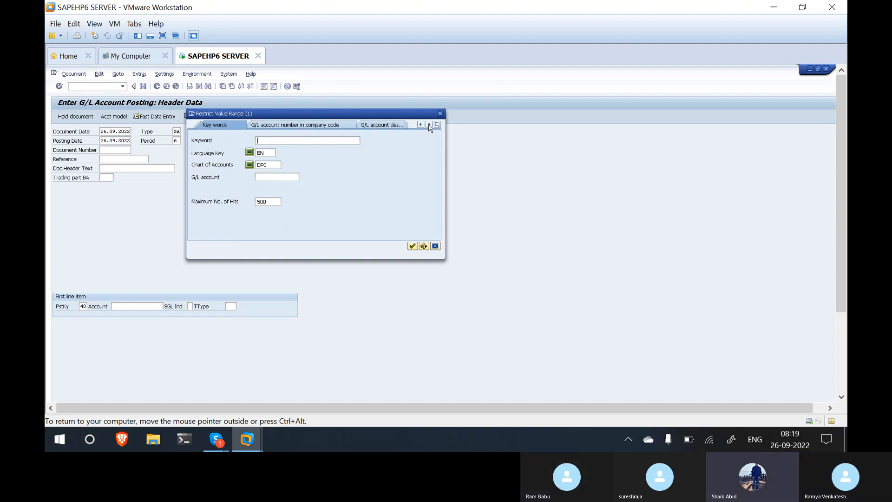
pyautogui.click(283, 125)
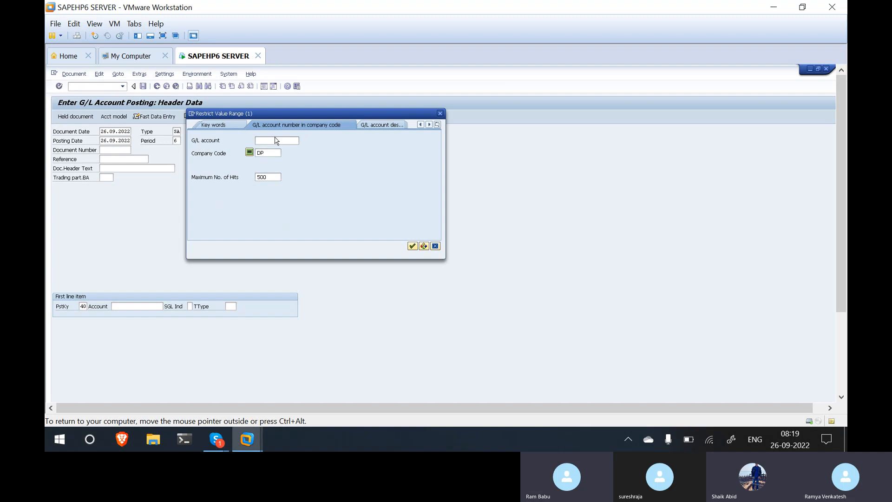
pyautogui.click(413, 246)
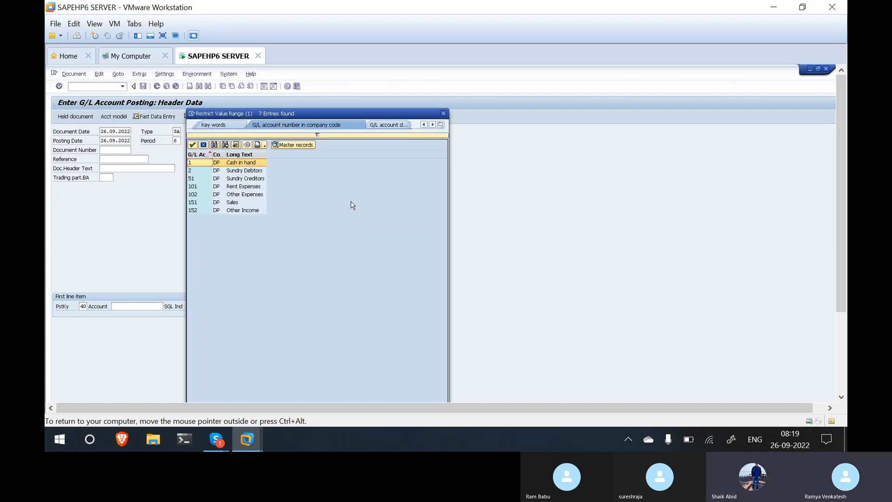
pyautogui.moveTo(324, 114); pyautogui.dragTo(313, 80)
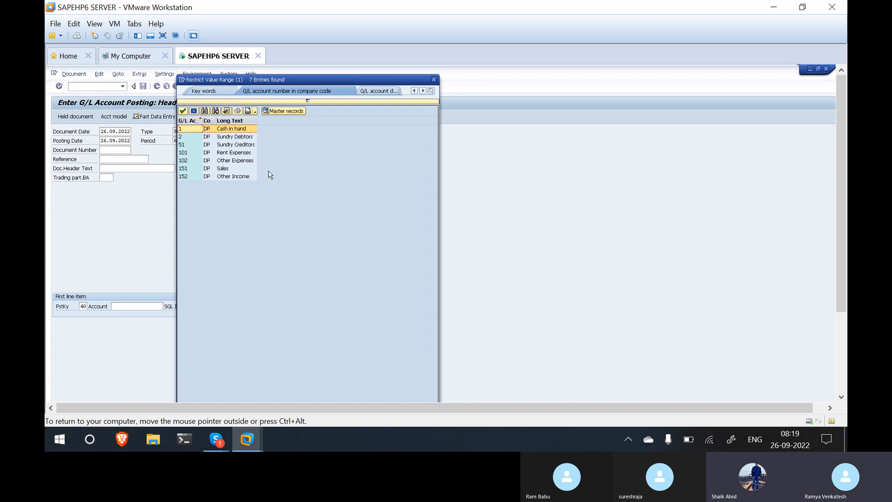
pyautogui.click(232, 154)
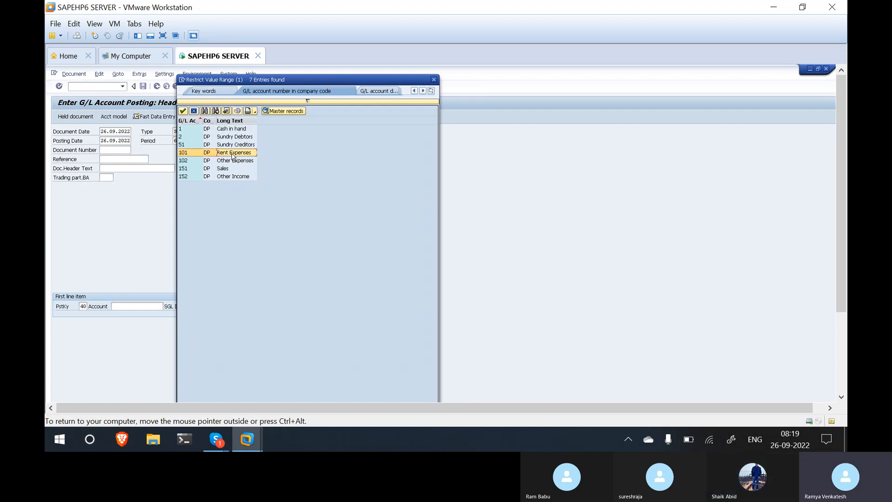
pyautogui.doubleClick(232, 154)
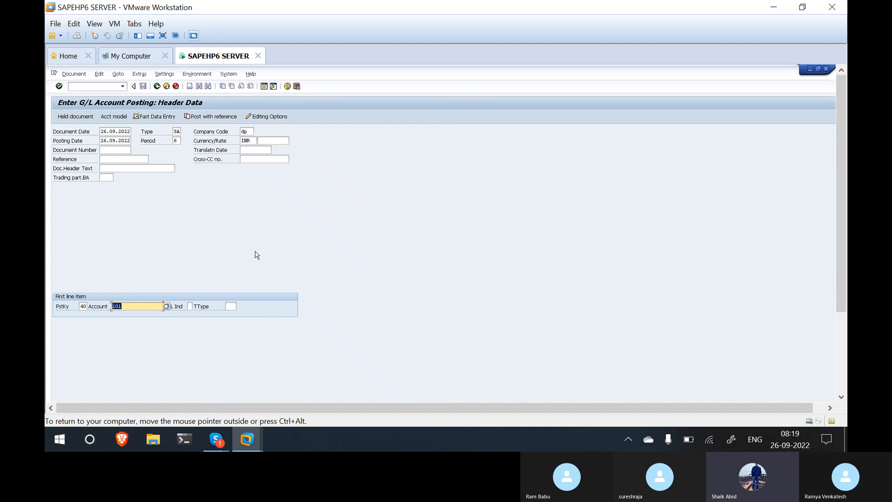
# Try to continue to the first line item and examine the status messages about the posting period
pyautogui.press('Return')
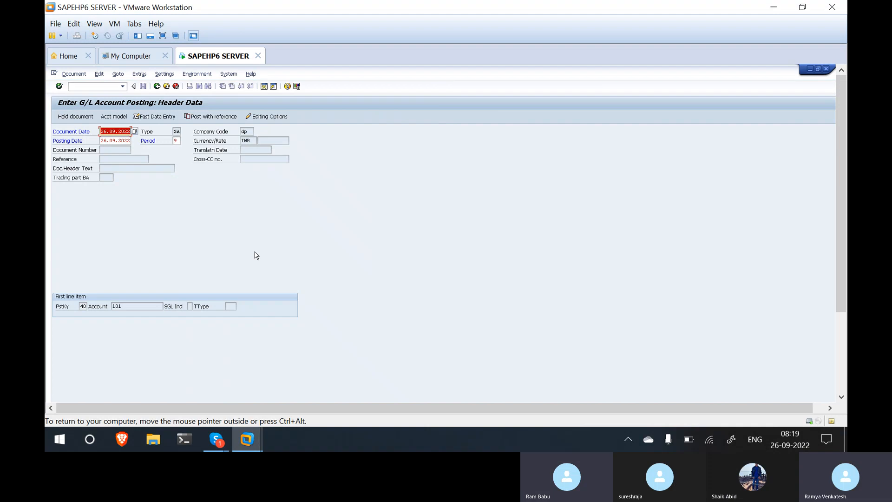
pyautogui.click(840, 361)
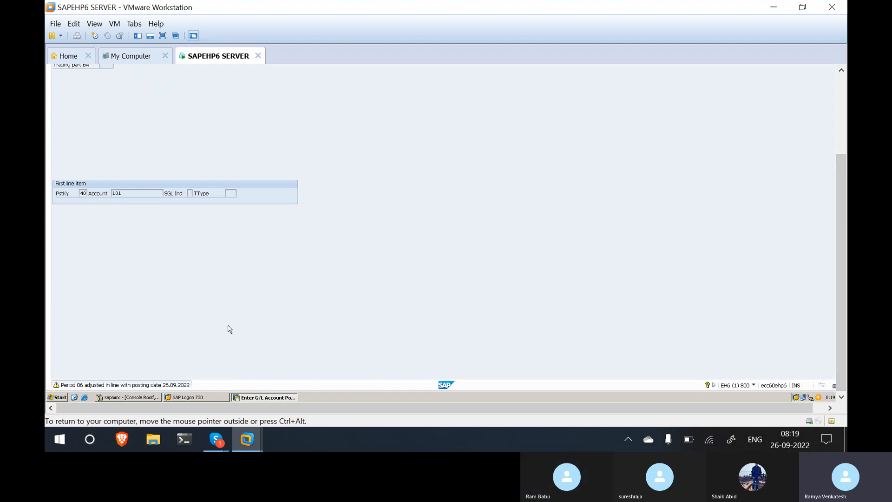
pyautogui.click(838, 100)
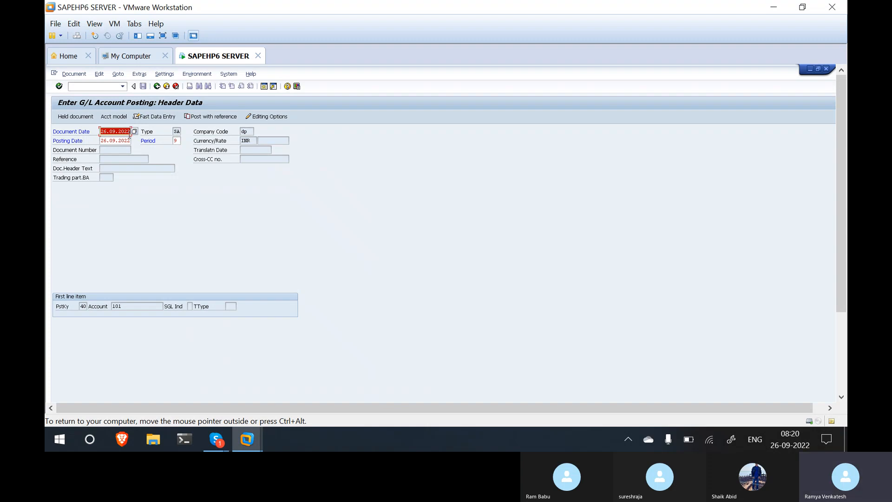
pyautogui.click(840, 341)
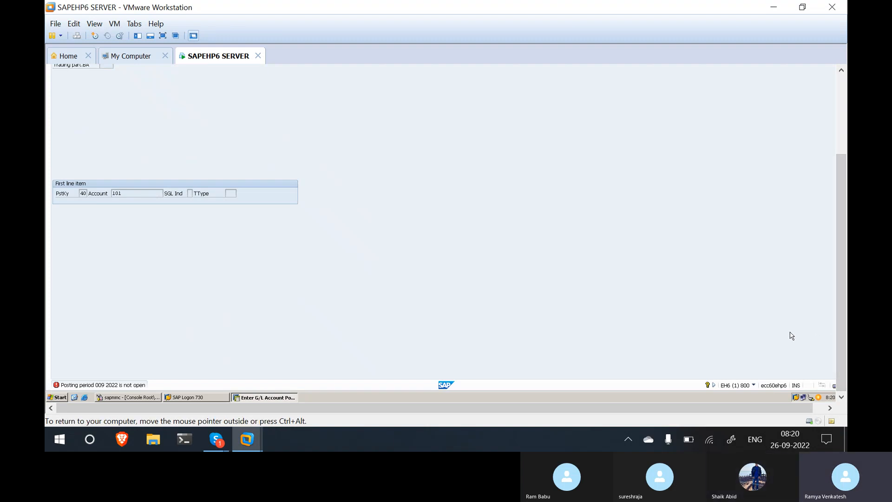
pyautogui.scroll(3, 840, 321)
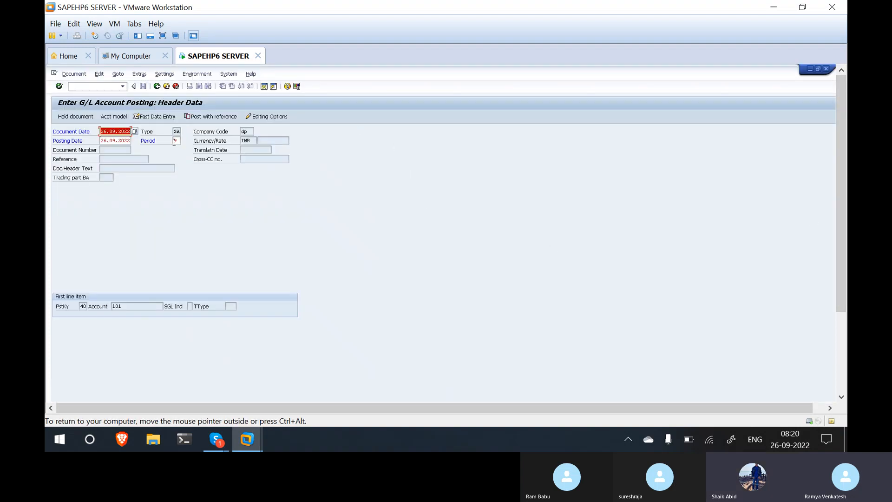
pyautogui.click(175, 141)
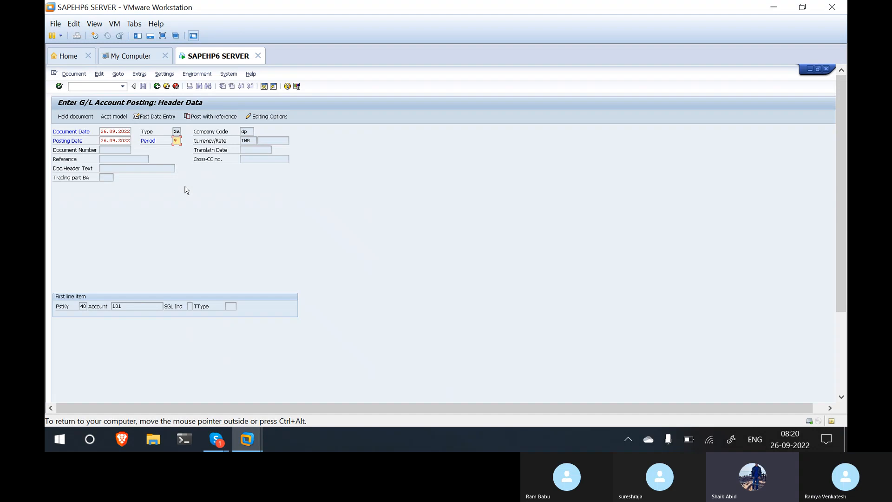
# Leave the G/L posting and open the fiscal year variants overview with transaction code /nob29
pyautogui.click(82, 87)
pyautogui.write('/')
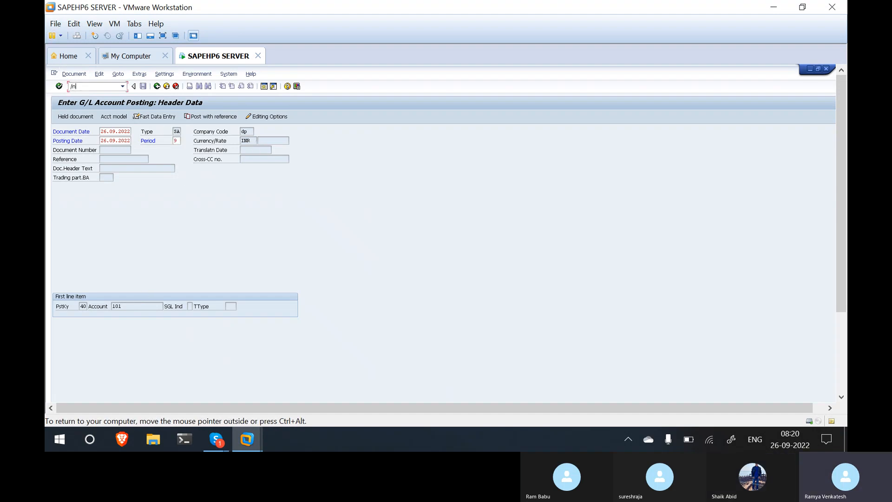
pyautogui.write('nob29')
pyautogui.press('Return')
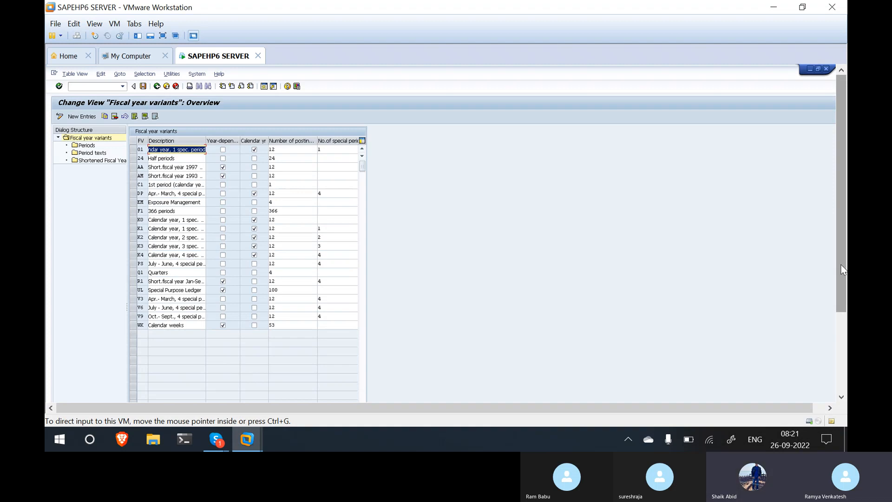
# Position the fiscal year variants list at variant DP to check its settings
pyautogui.scroll(-3, 839, 270)
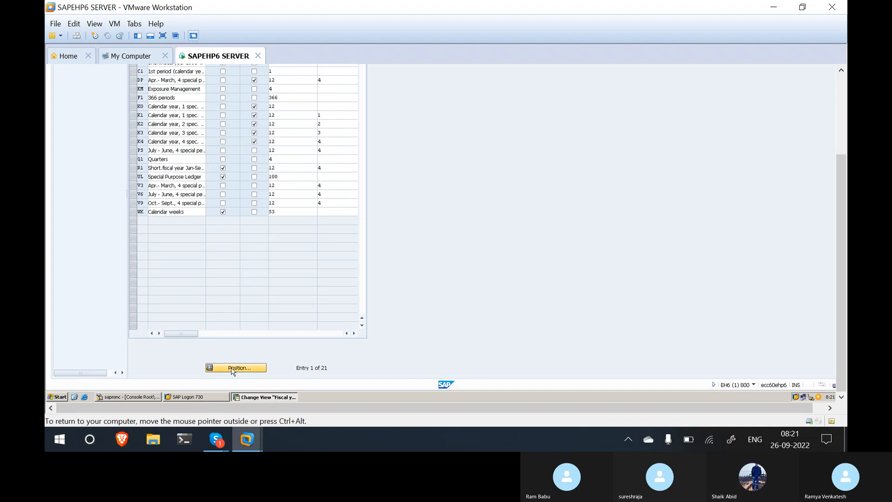
pyautogui.click(232, 368)
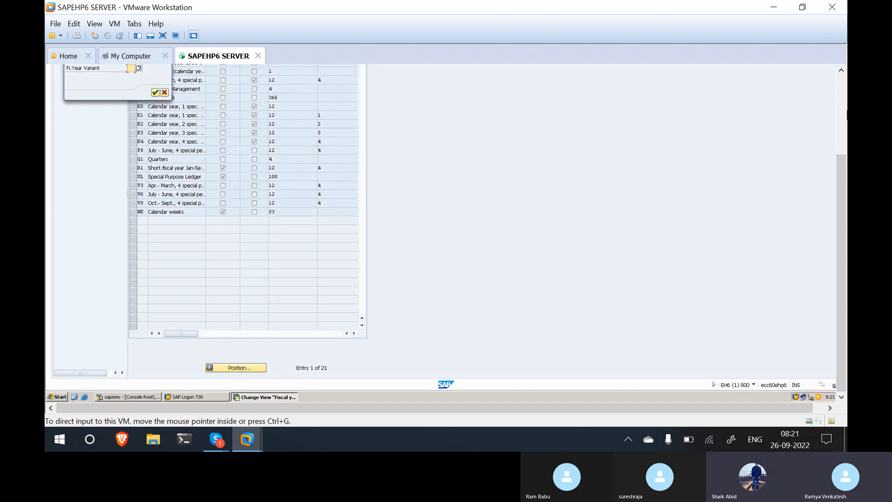
pyautogui.scroll(3, 810, 211)
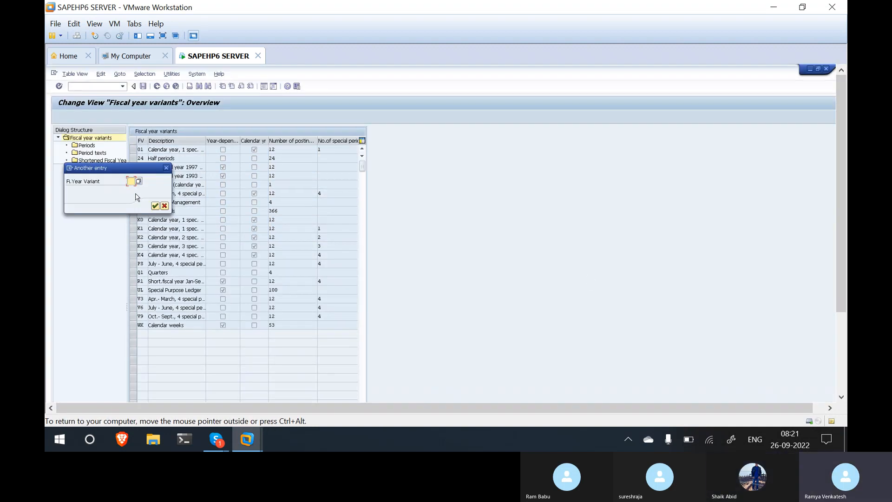
pyautogui.write('dp')
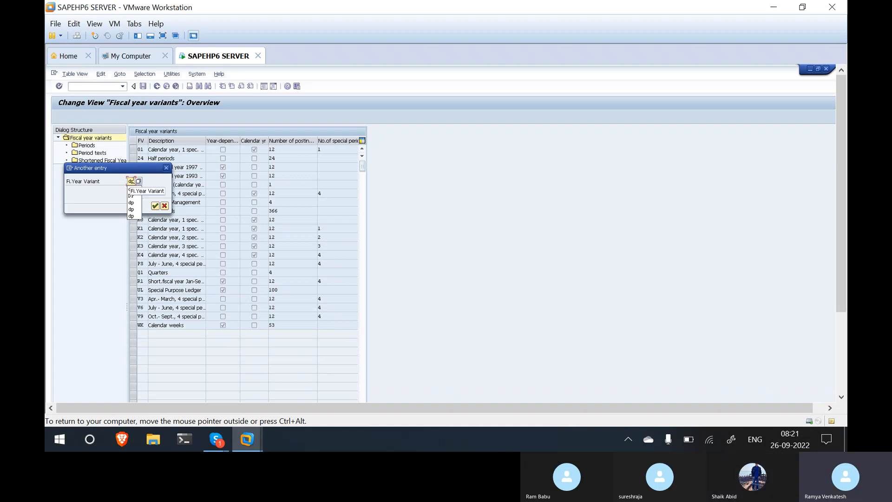
pyautogui.click(132, 196)
pyautogui.click(155, 206)
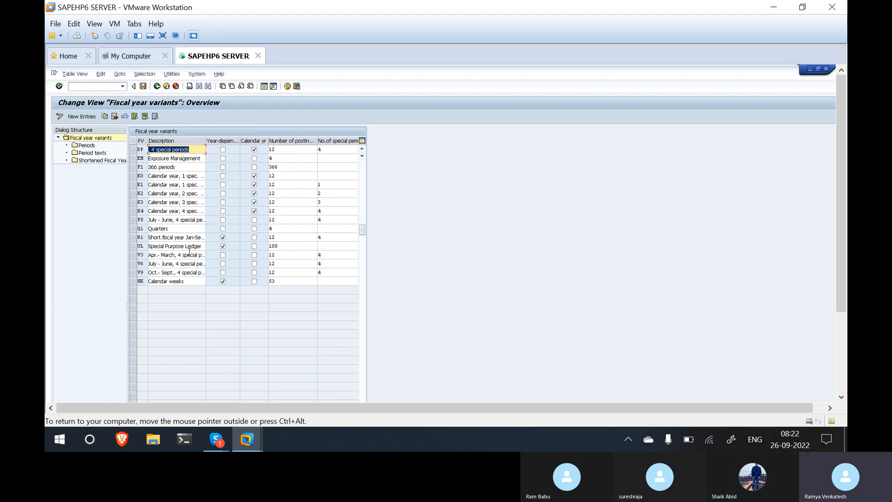
# Position the fiscal year variants list at the standard April to March variant V3
pyautogui.click(154, 255)
pyautogui.click(841, 335)
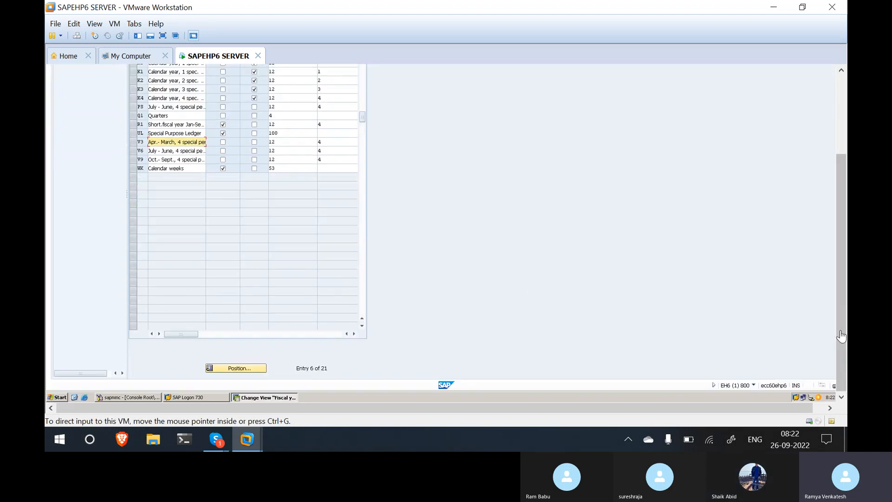
pyautogui.click(237, 368)
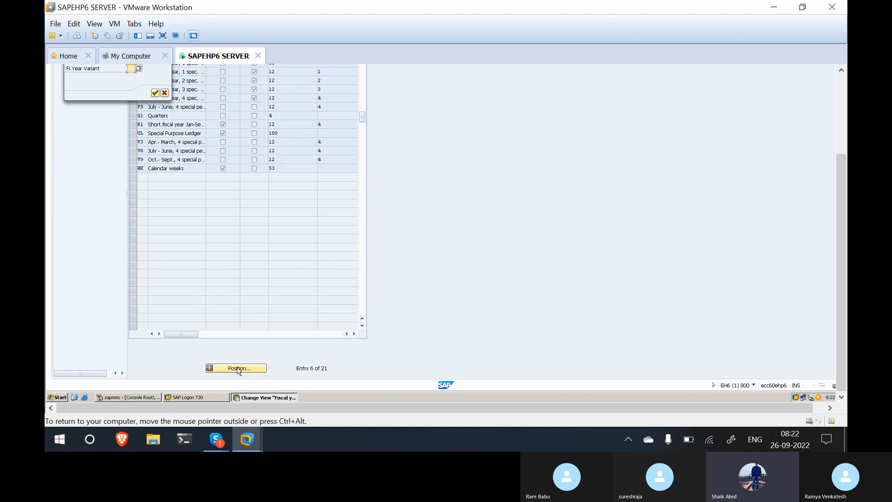
pyautogui.click(840, 99)
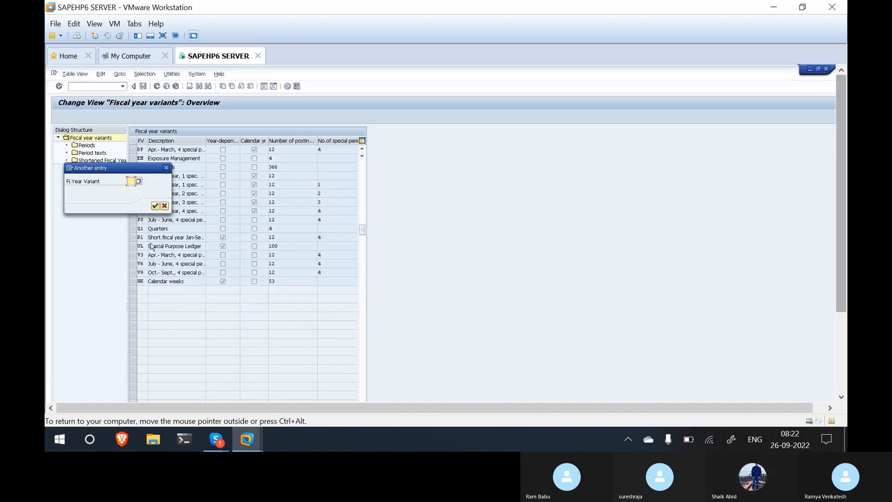
pyautogui.write('V')
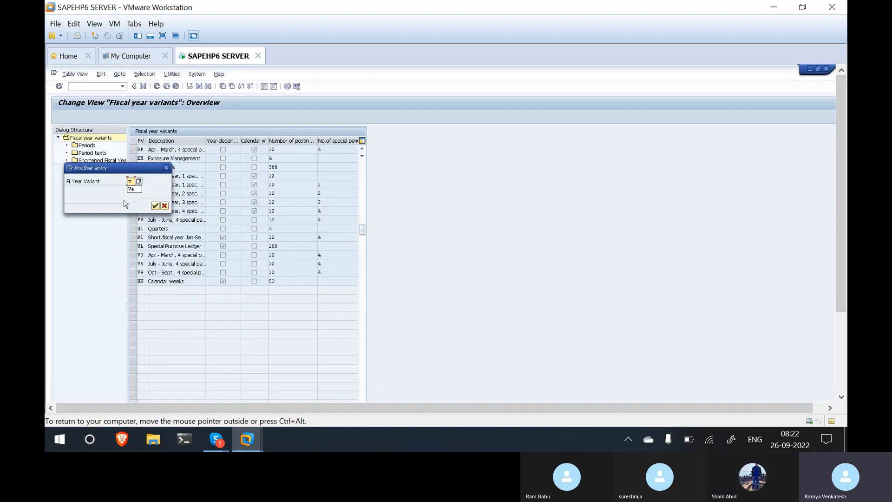
pyautogui.write('3')
pyautogui.press('Return')
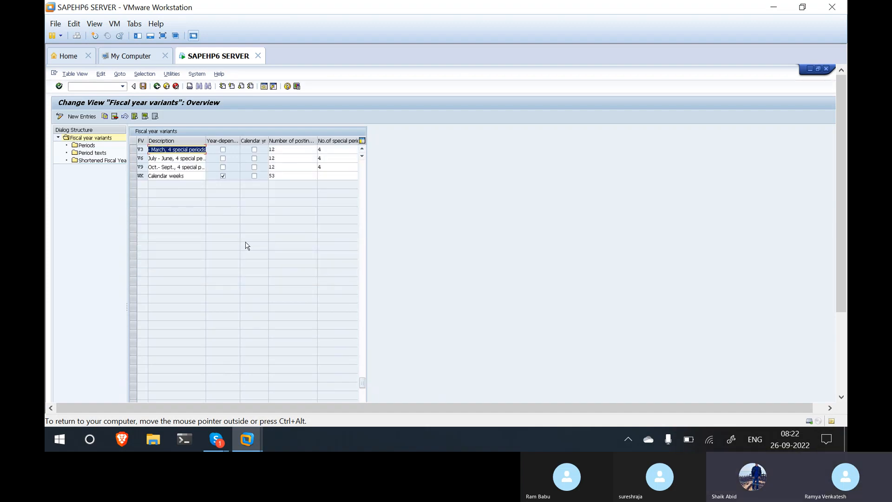
# Copy fiscal year variant V3 as VR with all dependent entries and save it in the proposed DP world customizing request
pyautogui.click(133, 149)
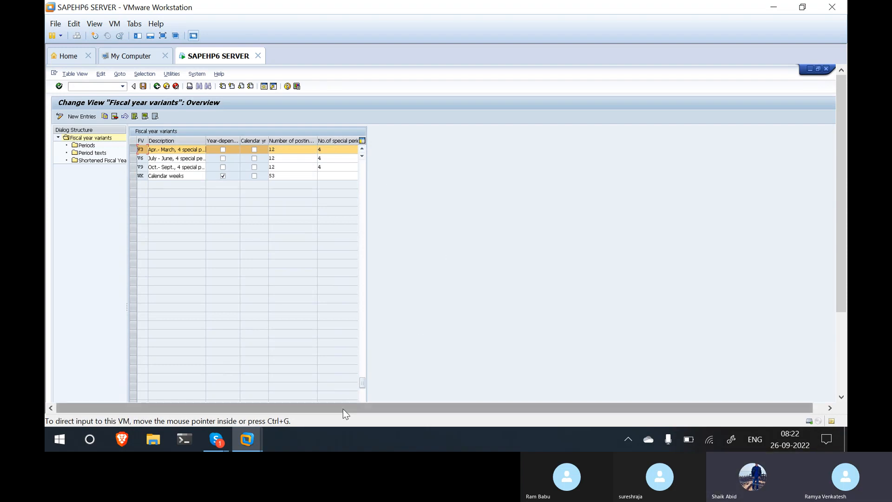
pyautogui.click(105, 117)
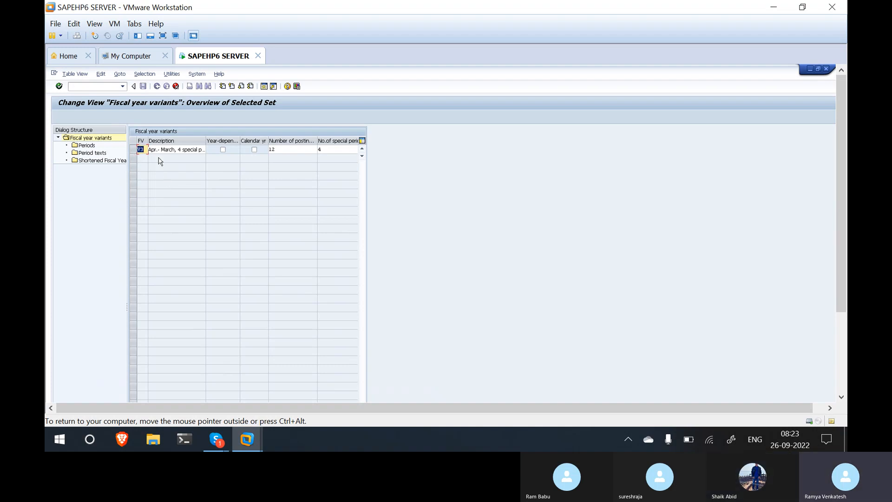
pyautogui.write('d')
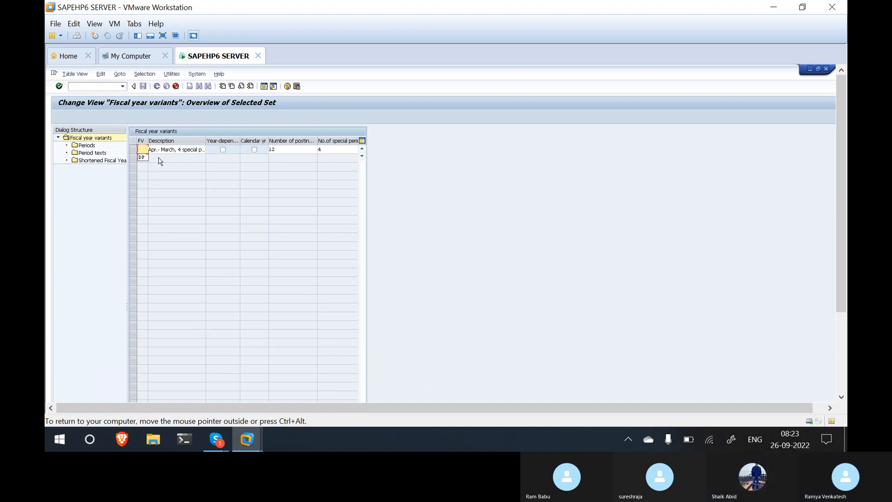
pyautogui.write('VR')
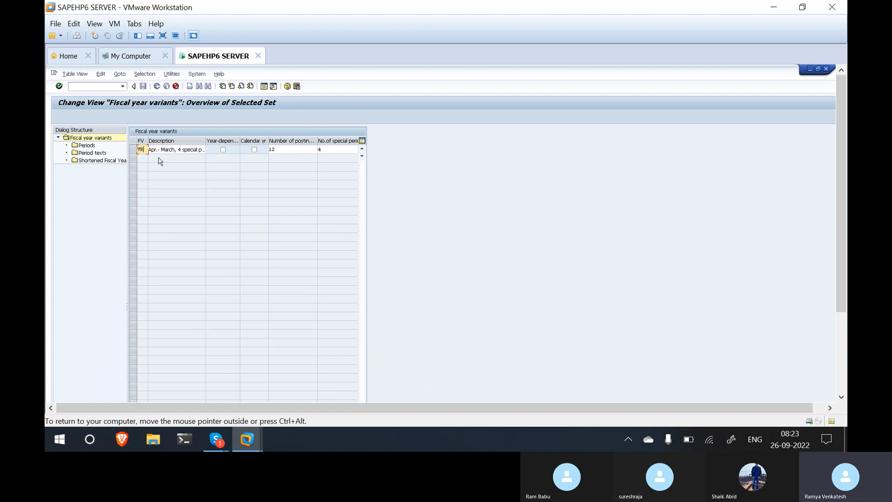
pyautogui.press('Tab')
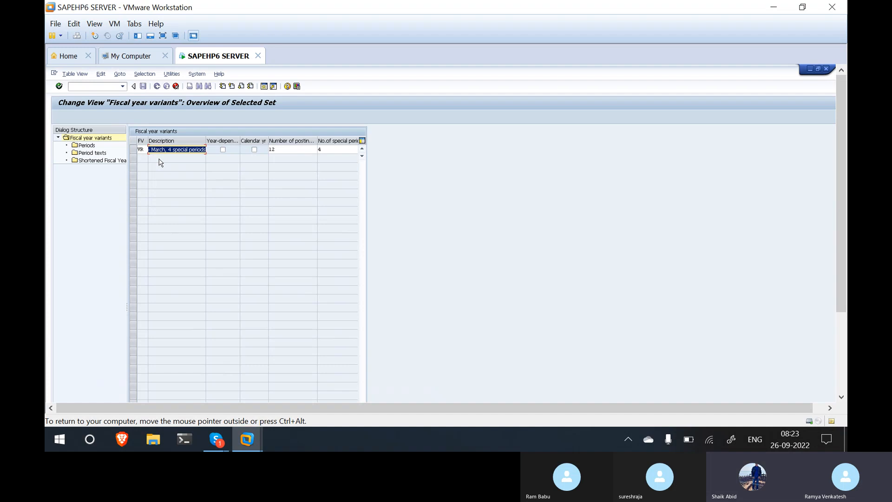
pyautogui.press('Return')
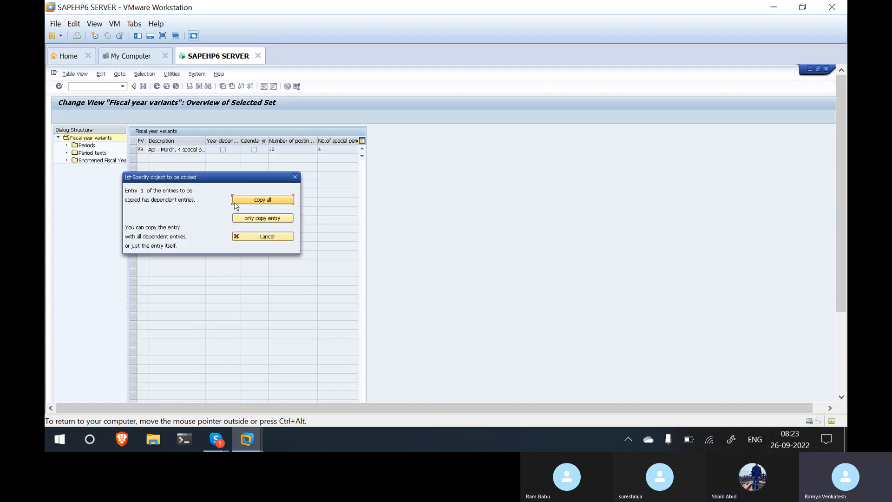
pyautogui.click(259, 204)
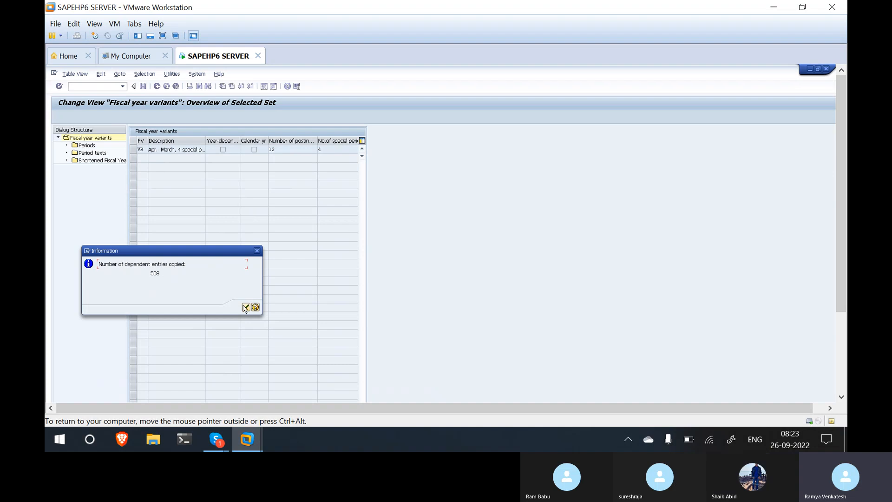
pyautogui.click(246, 307)
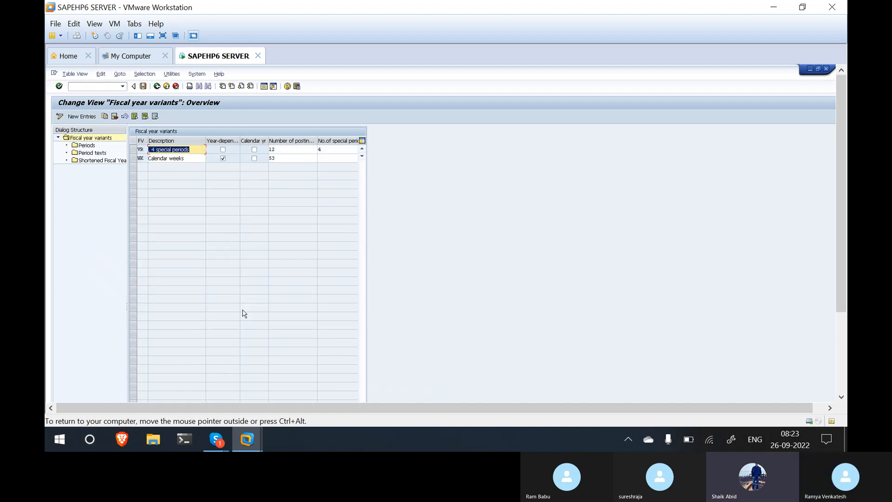
pyautogui.hotkey('ctrl', 's')
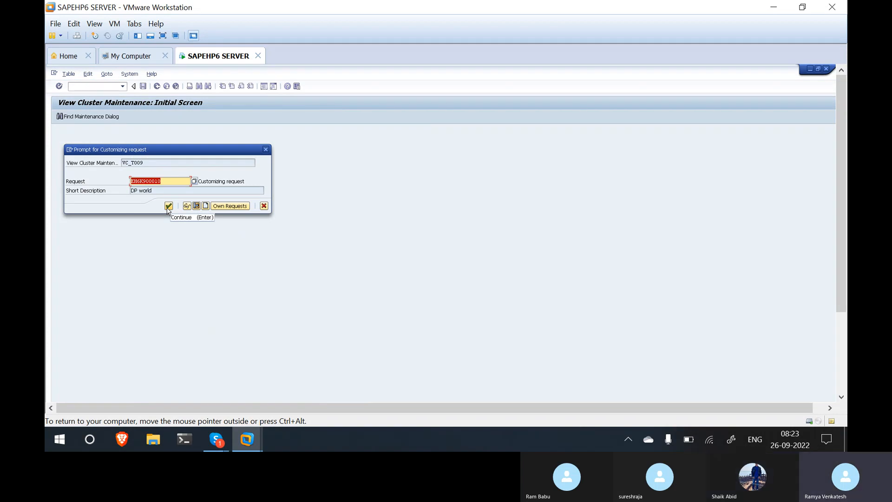
pyautogui.click(168, 208)
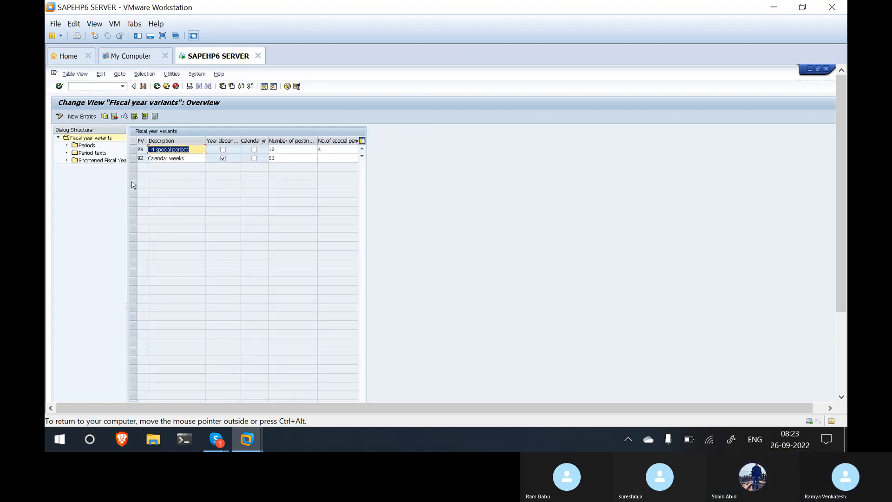
# Open the assignment of company codes to fiscal year variants with transaction code /nob37
pyautogui.click(87, 86)
pyautogui.write('/')
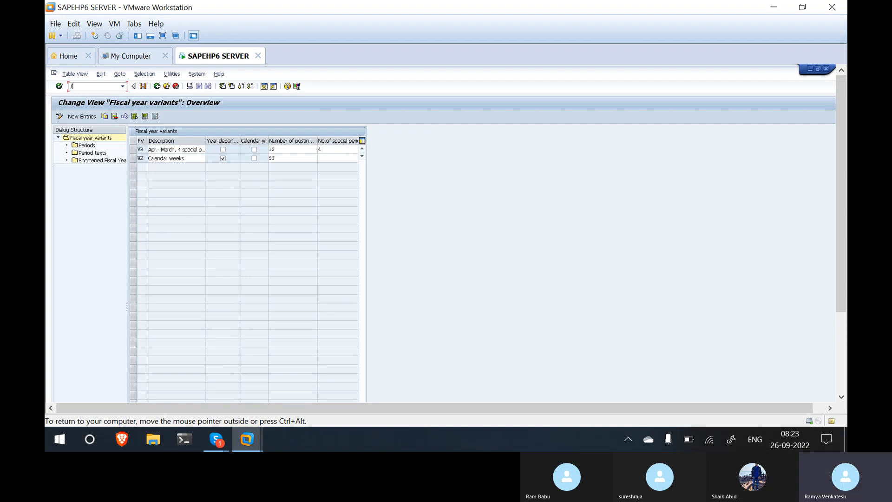
pyautogui.write('nob37')
pyautogui.press('Return')
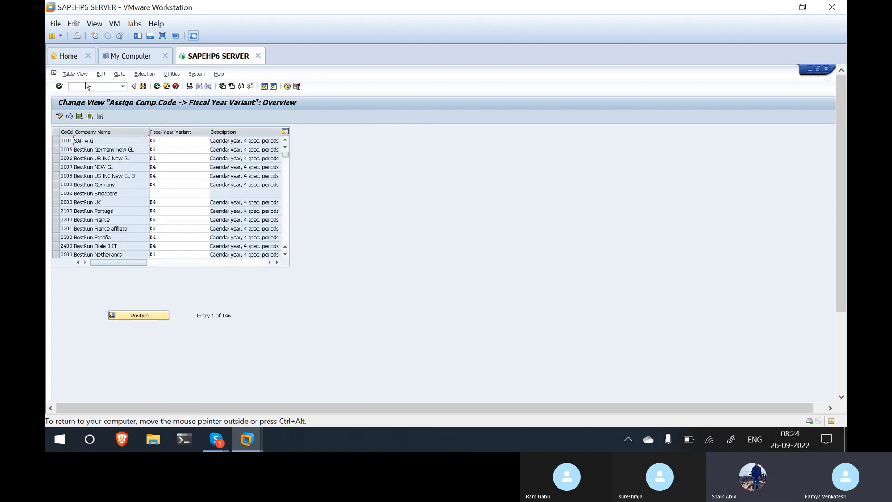
# Position the company code assignment list at company code DP
pyautogui.click(139, 319)
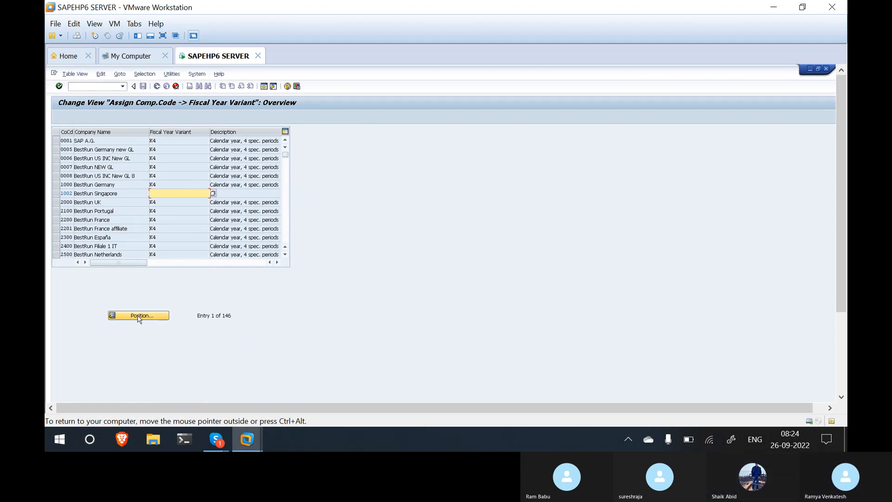
pyautogui.write('dp')
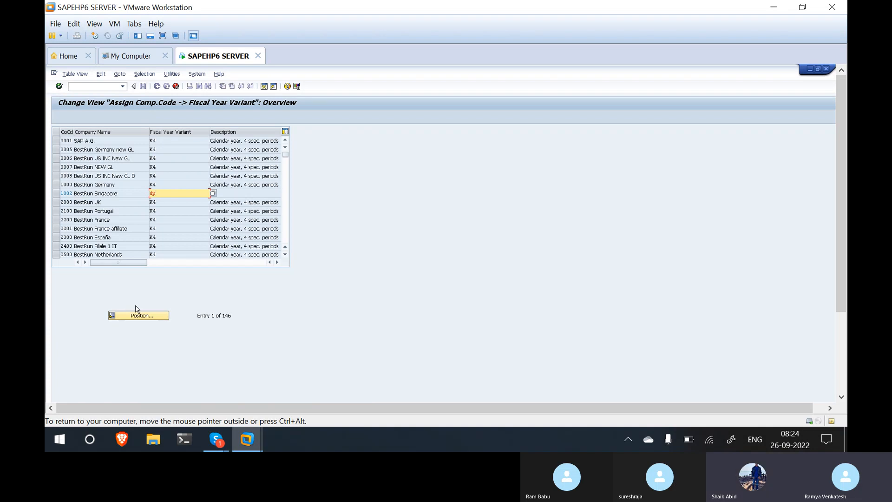
pyautogui.click(136, 314)
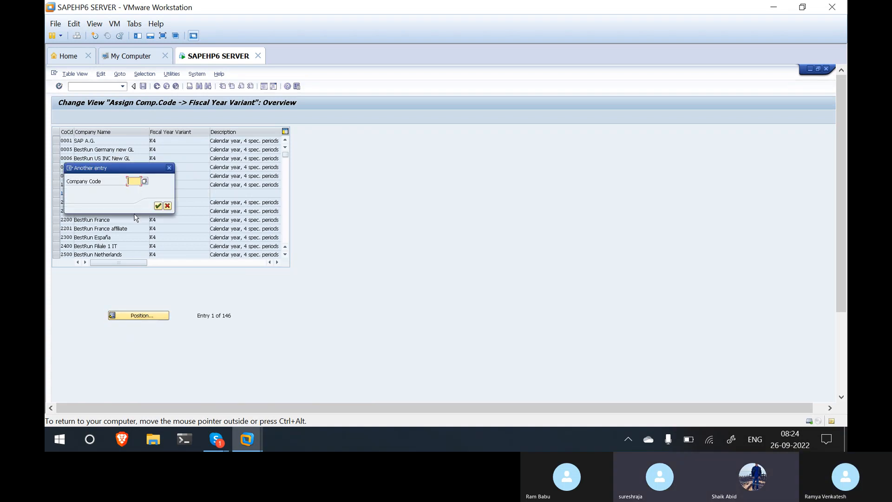
pyautogui.write('dp')
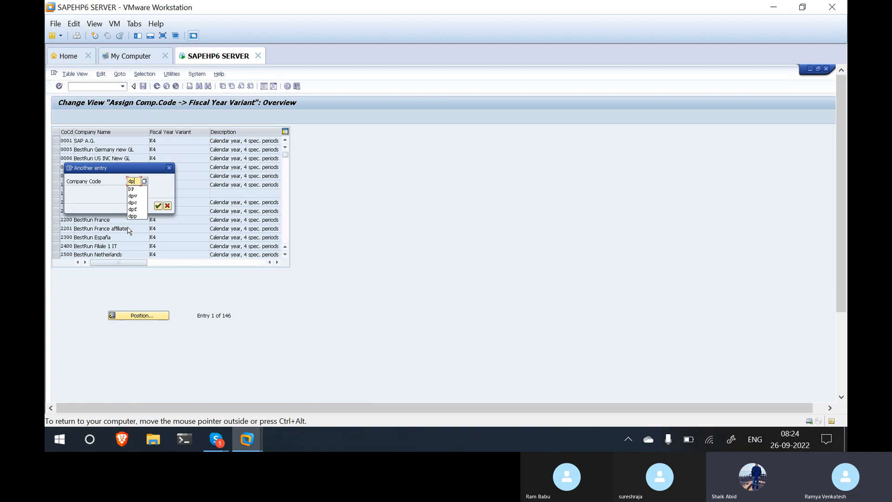
pyautogui.click(158, 207)
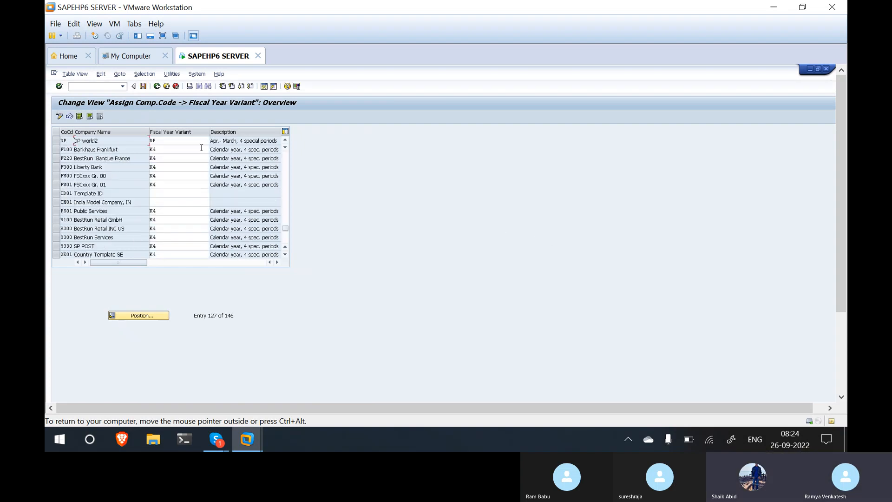
# Assign fiscal year variant VR to company code DP and accept the warnings
pyautogui.click(176, 141)
pyautogui.press('BackSpace')
pyautogui.press('BackSpace')
pyautogui.write('vr')
pyautogui.press('Return')
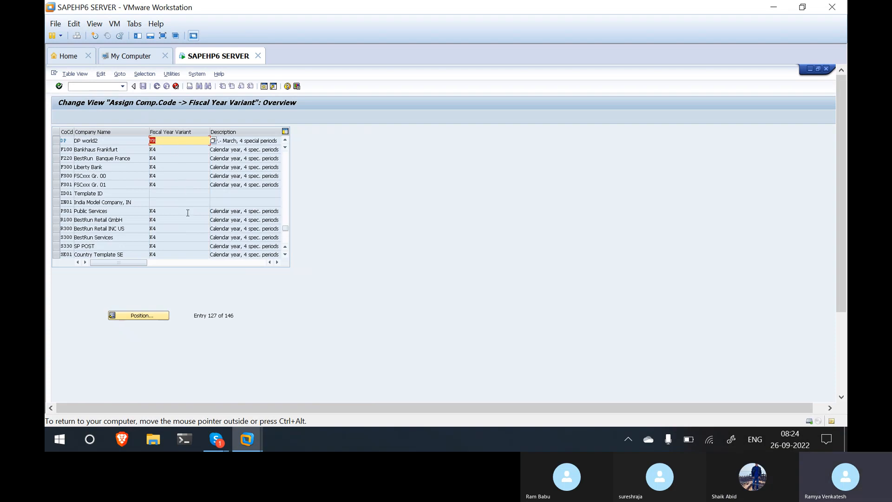
pyautogui.press('Return')
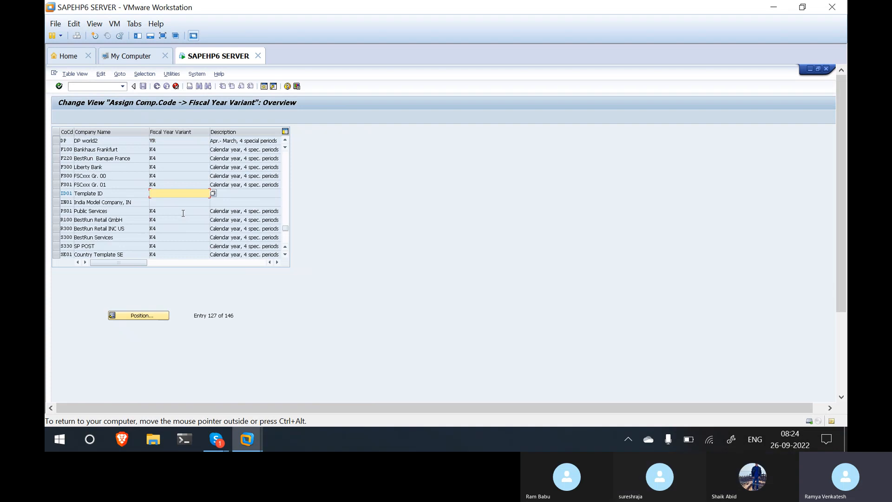
pyautogui.press('Down')
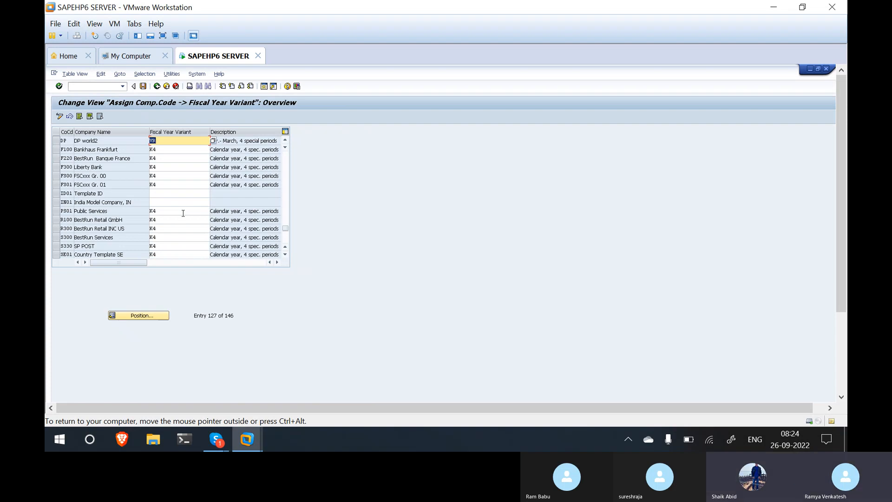
# Save the fiscal year variant assignment for company code DP, accepting the warnings and the proposed DP world customizing request
pyautogui.hotkey('ctrl', 's')
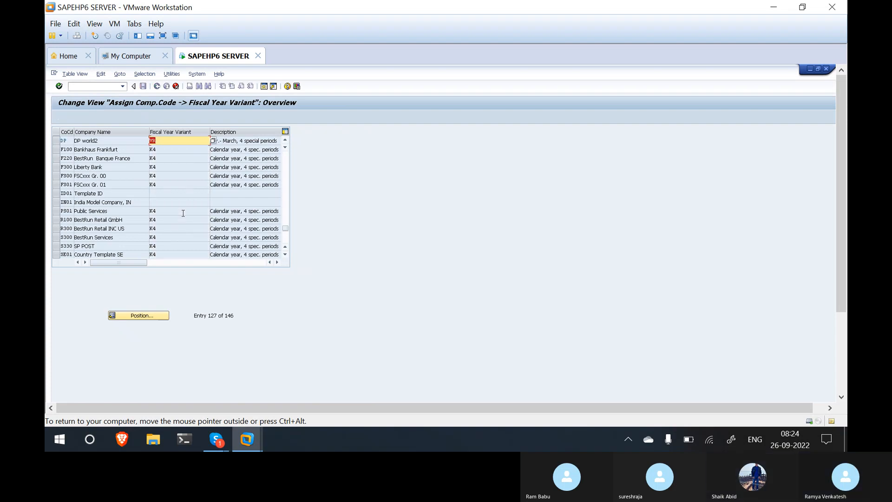
pyautogui.click(843, 349)
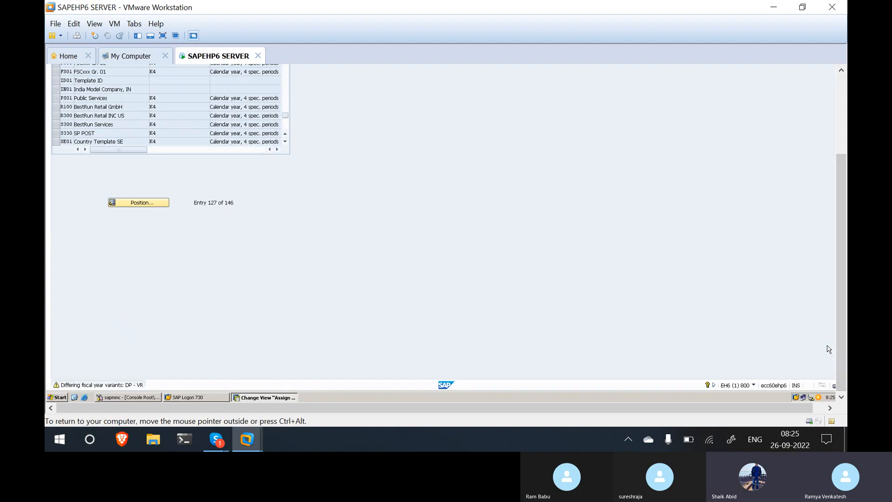
pyautogui.press('Return')
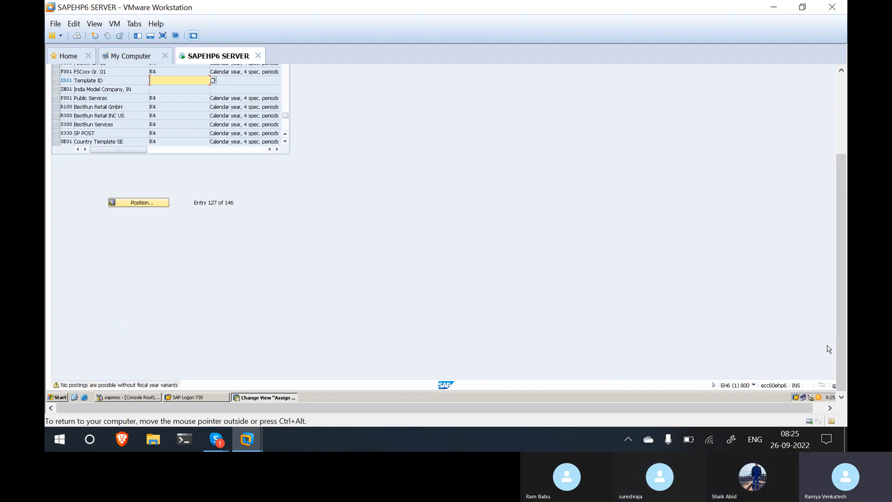
pyautogui.click(841, 137)
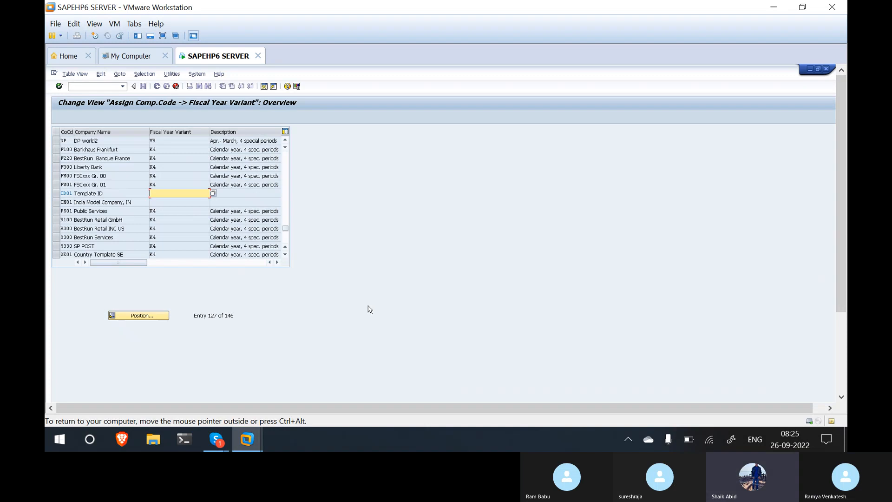
pyautogui.press('Down')
pyautogui.hotkey('ctrl', 's')
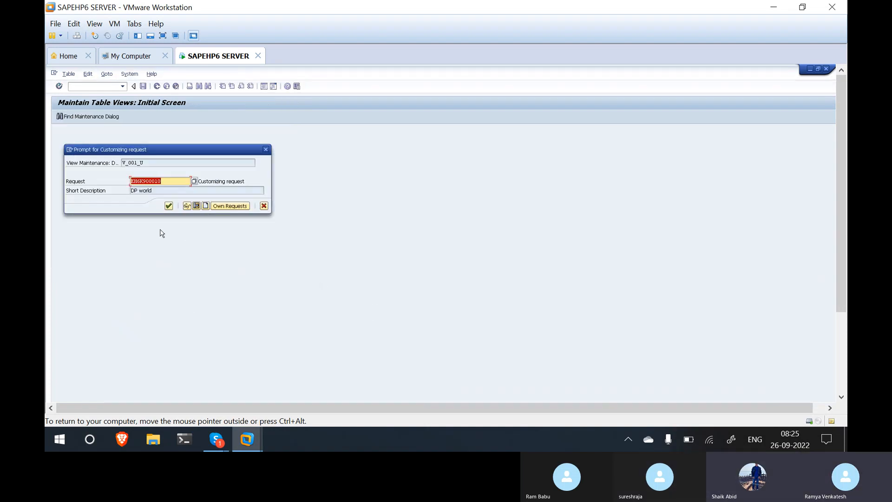
pyautogui.click(170, 208)
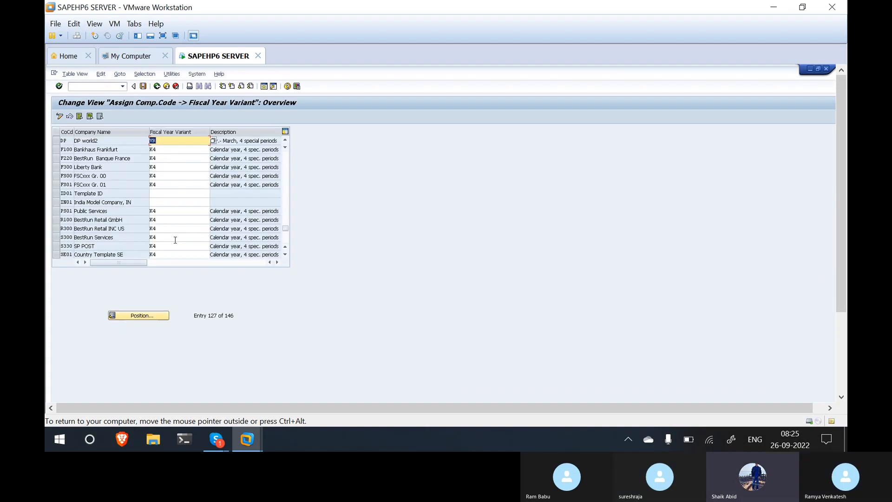
# Open the G/L account posting header with transaction code /nf-02
pyautogui.click(82, 86)
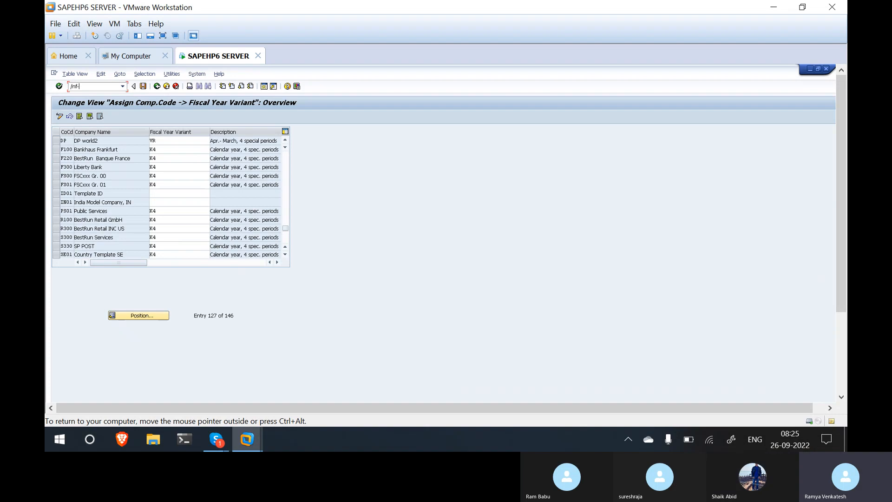
pyautogui.write('2')
pyautogui.press('Return')
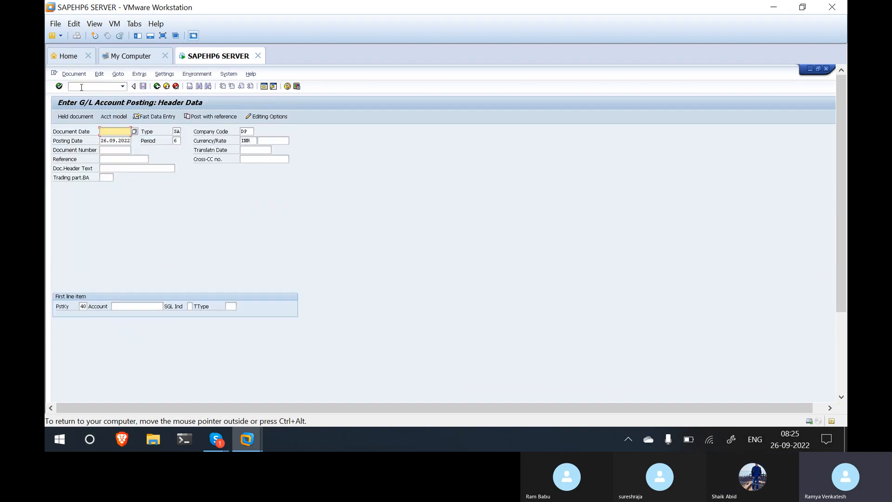
# Set the posting's document date to 26.09.2022 and its period to 06
pyautogui.write('2')
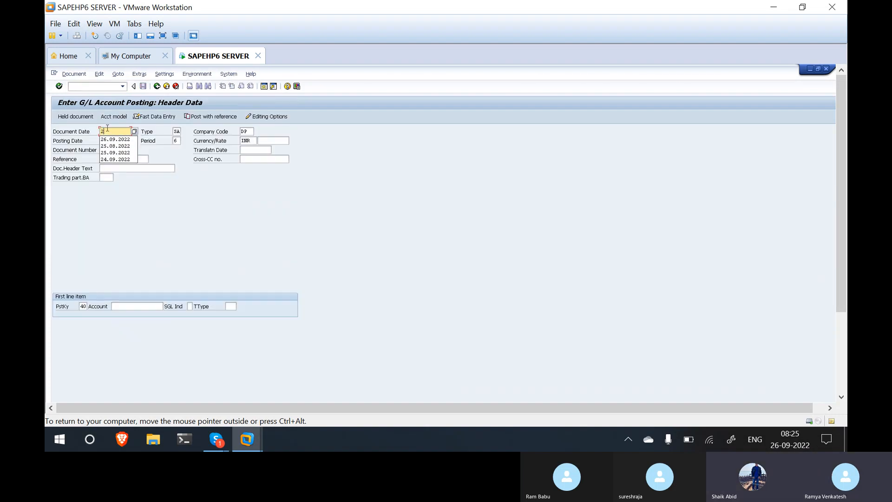
pyautogui.write('6.09')
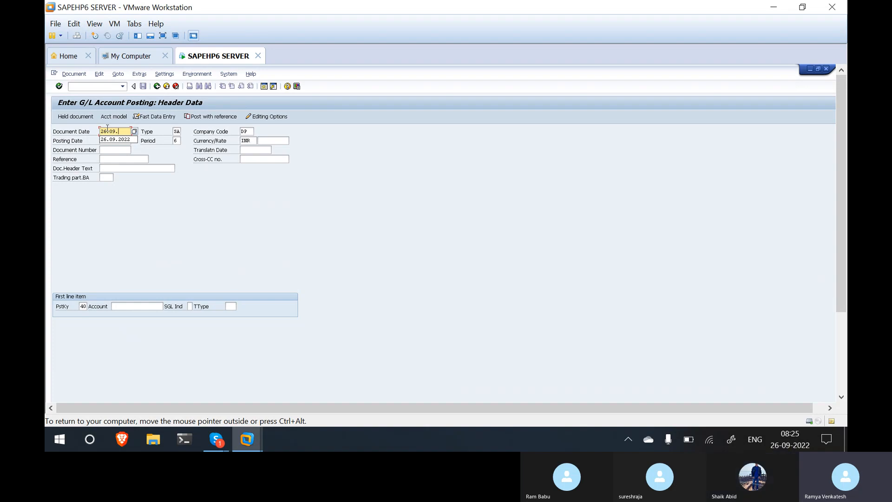
pyautogui.write('.2022')
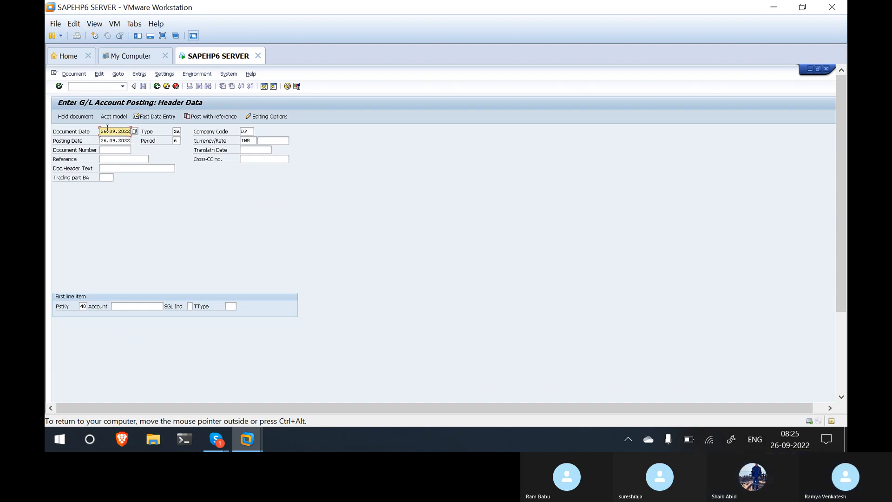
pyautogui.press('Tab')
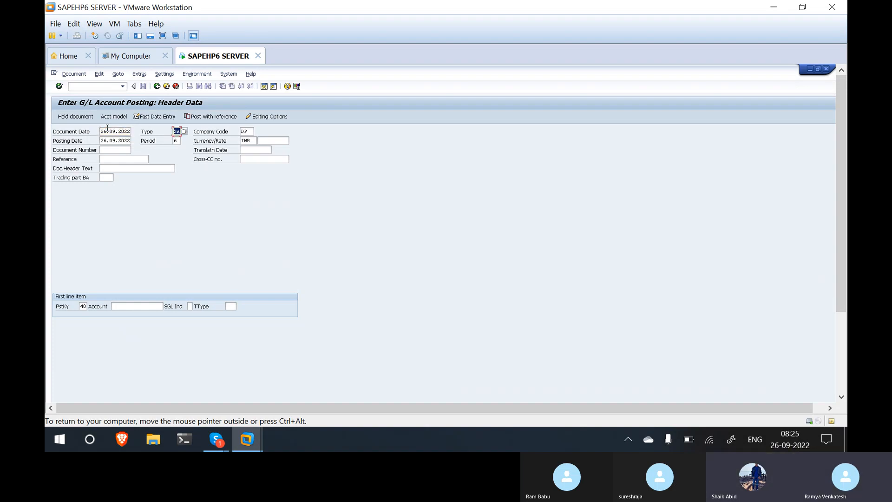
pyautogui.click(176, 140)
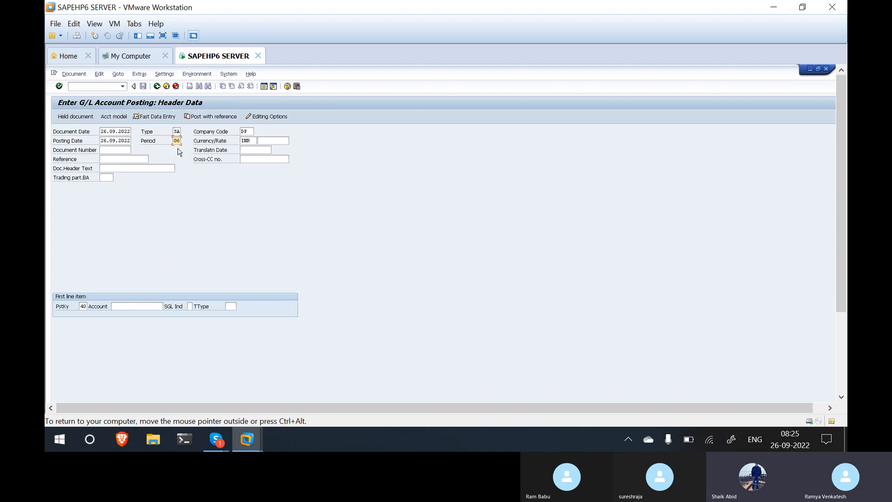
pyautogui.press('Tab')
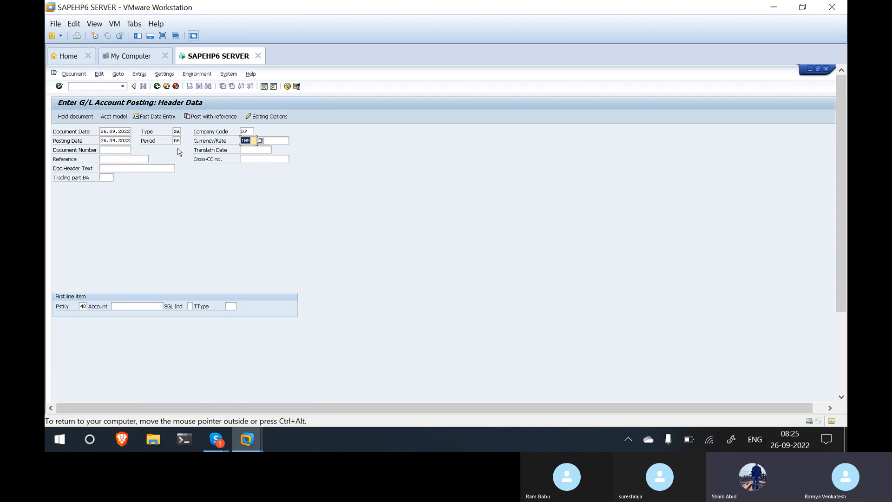
# Look up the G/L accounts of company code DP and choose account 101 Rent Expenses for the first line item
pyautogui.click(118, 306)
pyautogui.click(166, 306)
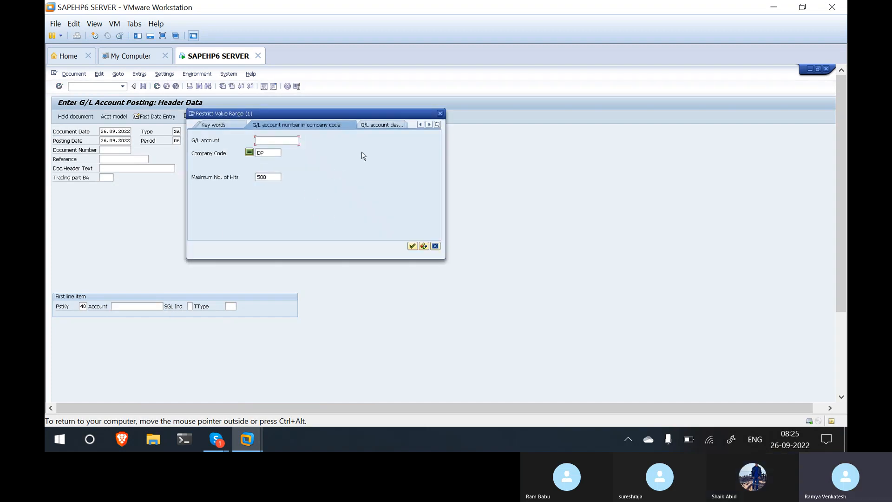
pyautogui.click(428, 124)
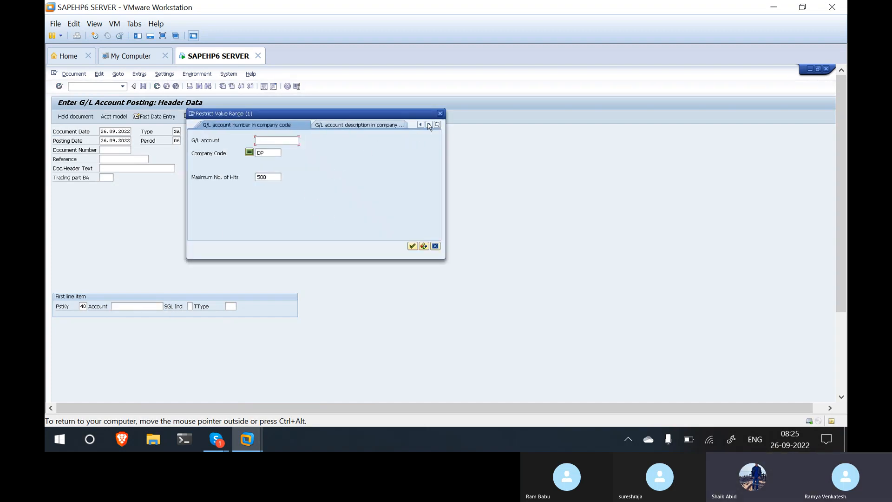
pyautogui.click(421, 125)
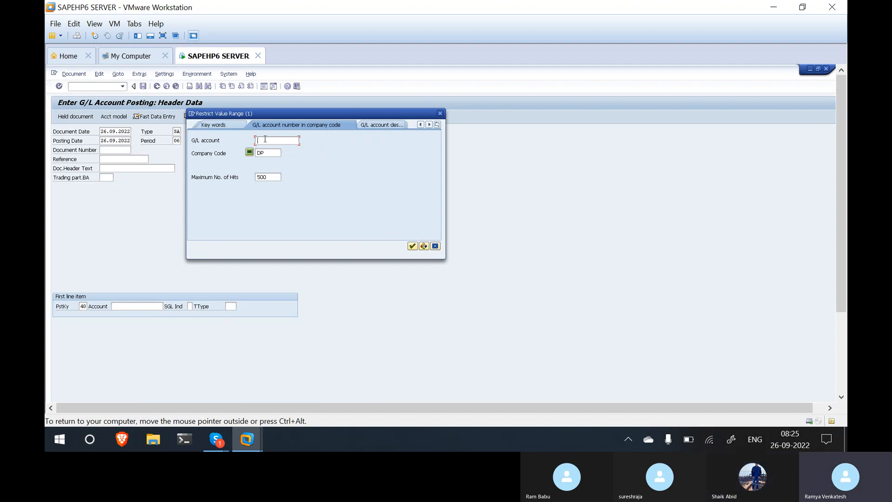
pyautogui.click(412, 245)
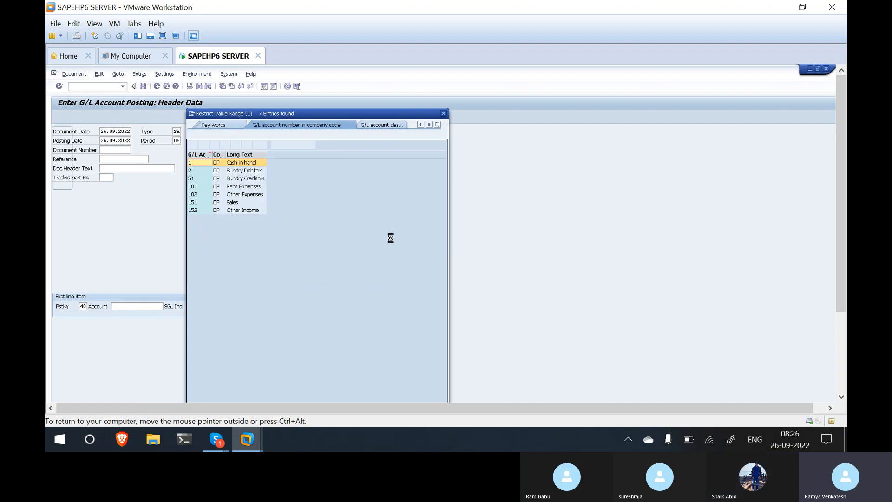
pyautogui.click(242, 188)
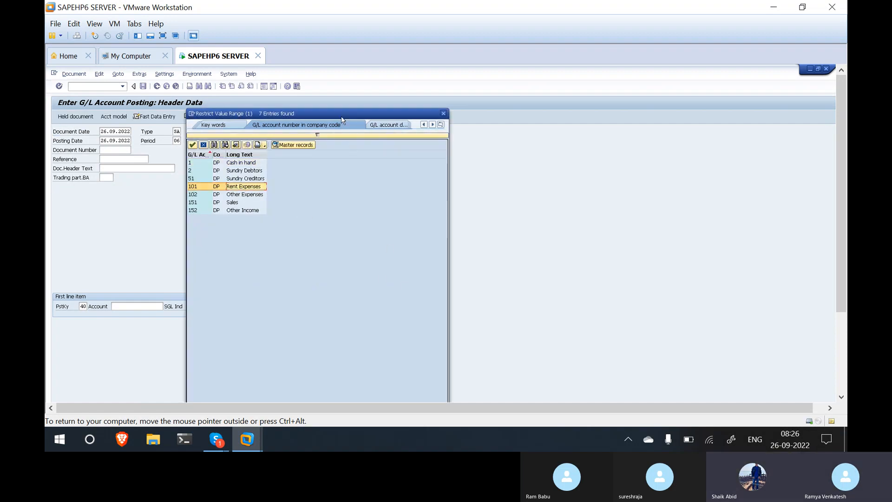
pyautogui.moveTo(341, 117); pyautogui.dragTo(335, 66)
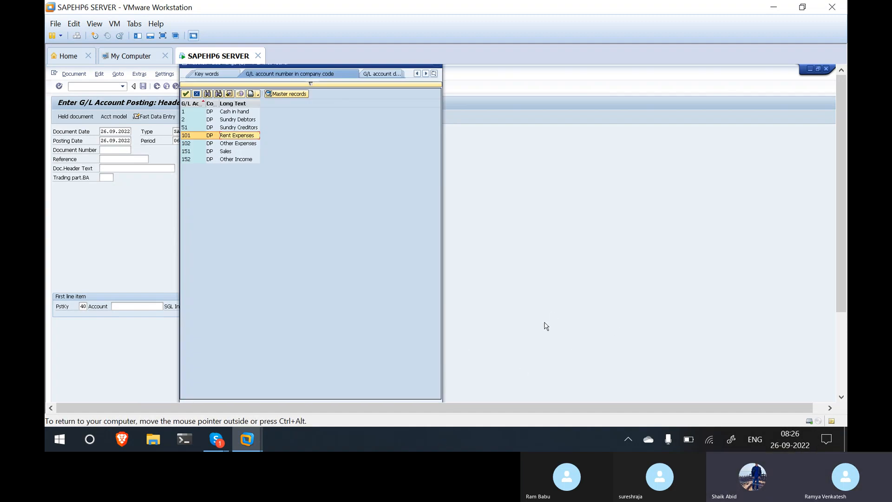
pyautogui.press('Return')
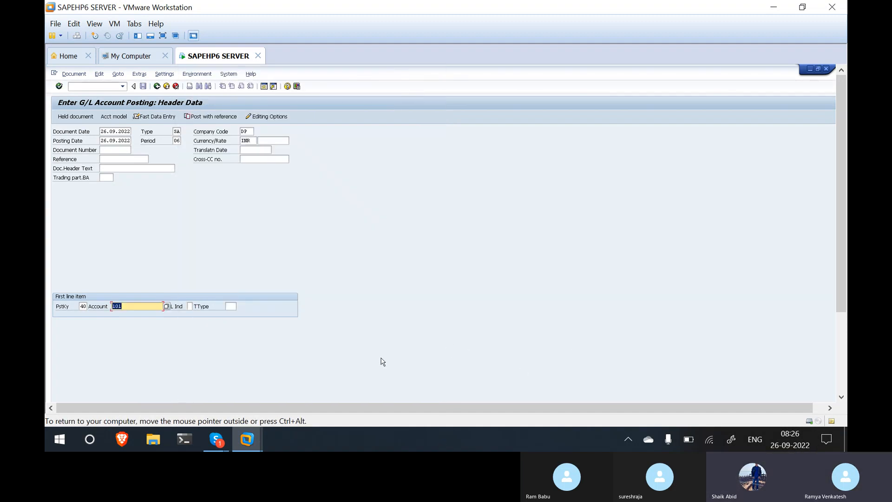
# Submit the posting header with its first line item and check the status message
pyautogui.click(176, 323)
pyautogui.press('Return')
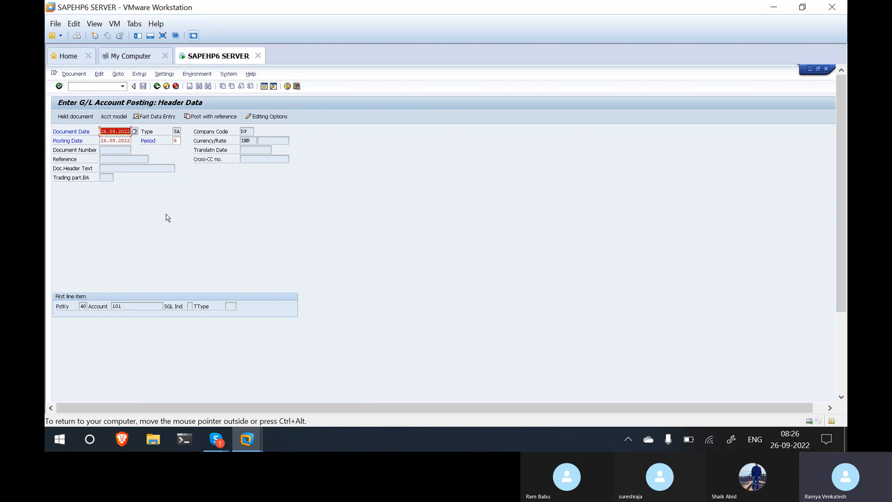
pyautogui.click(844, 372)
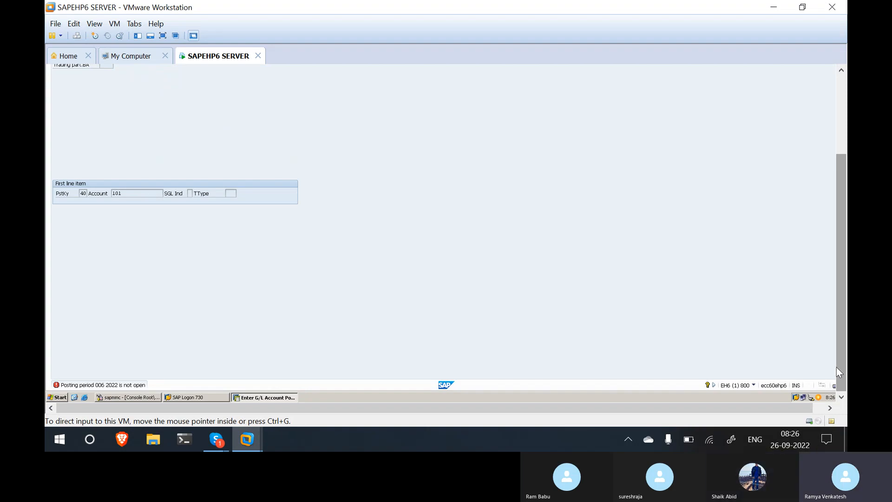
pyautogui.click(842, 107)
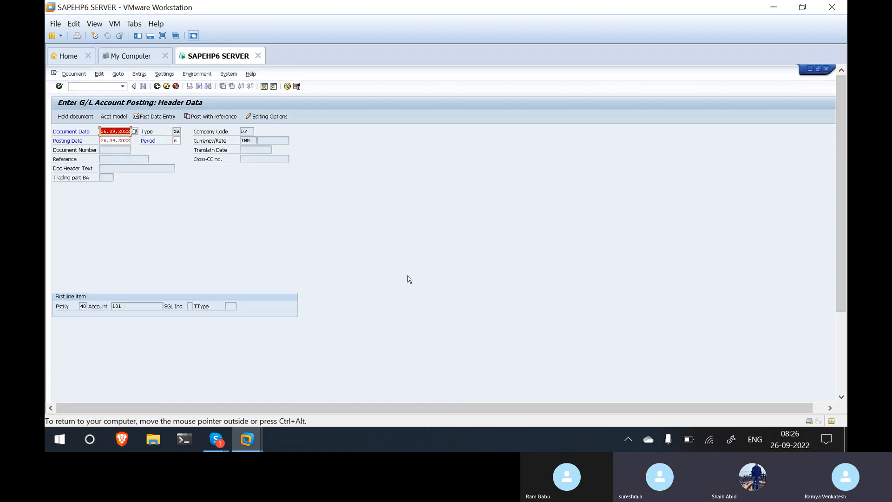
# Open the posting period time intervals with transaction code /nob52
pyautogui.click(90, 86)
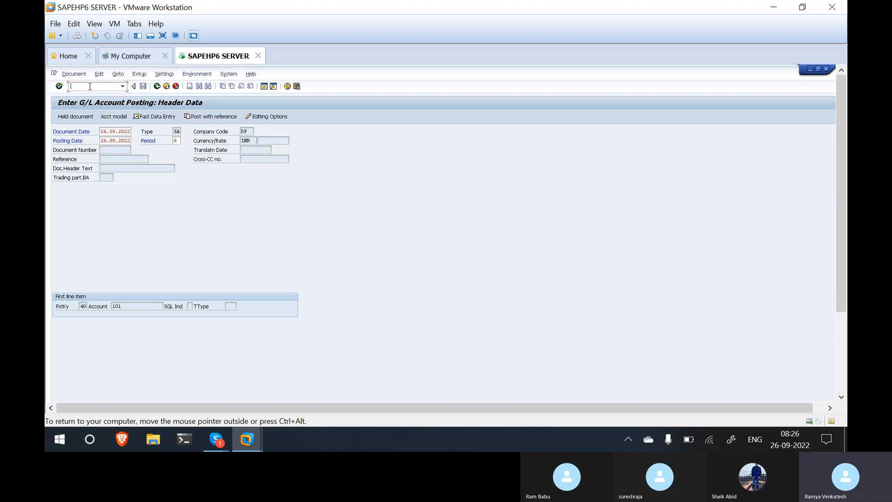
pyautogui.write('/nob52')
pyautogui.press('Return')
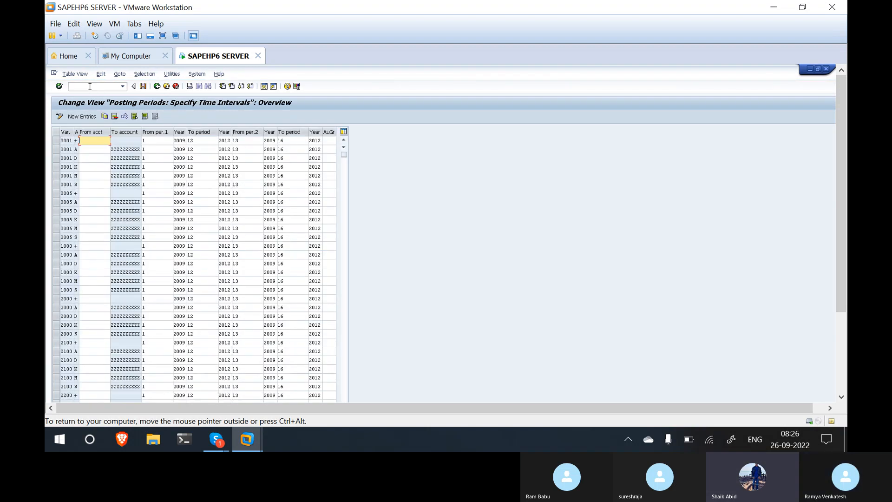
# Position the posting period list at posting period variant dpp
pyautogui.moveTo(840, 289); pyautogui.dragTo(840, 375)
pyautogui.click(138, 369)
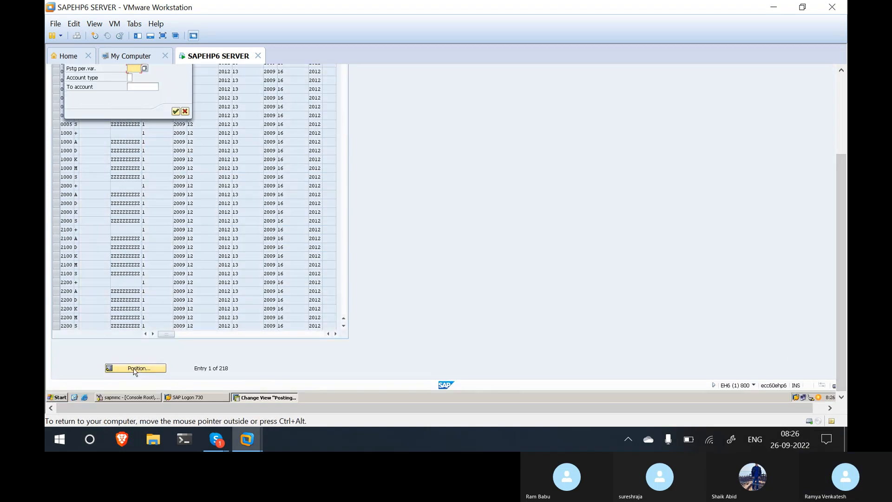
pyautogui.click(841, 93)
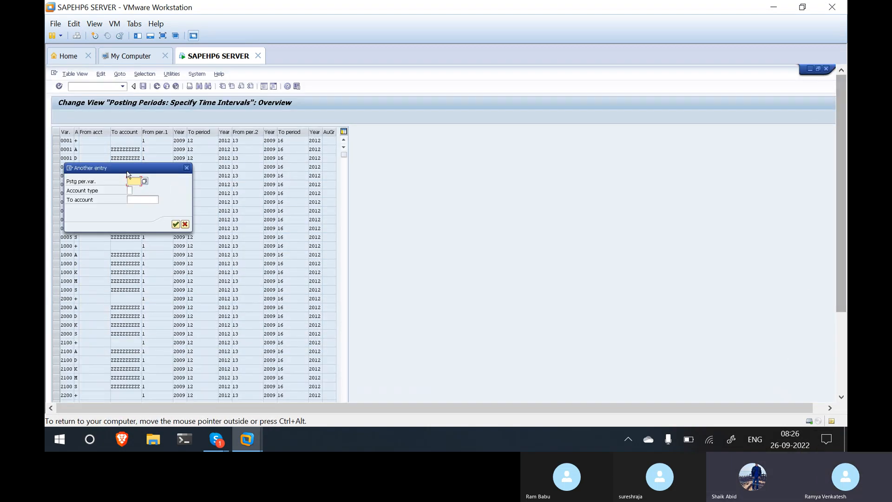
pyautogui.write('dp')
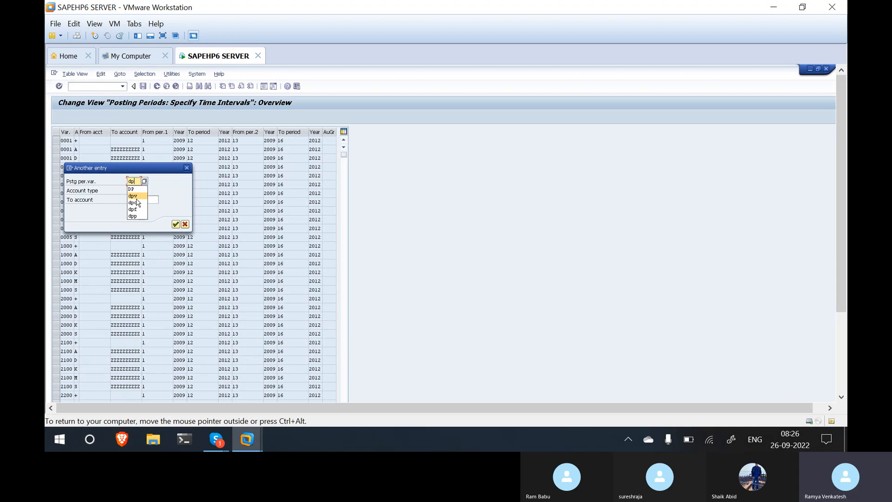
pyautogui.click(136, 217)
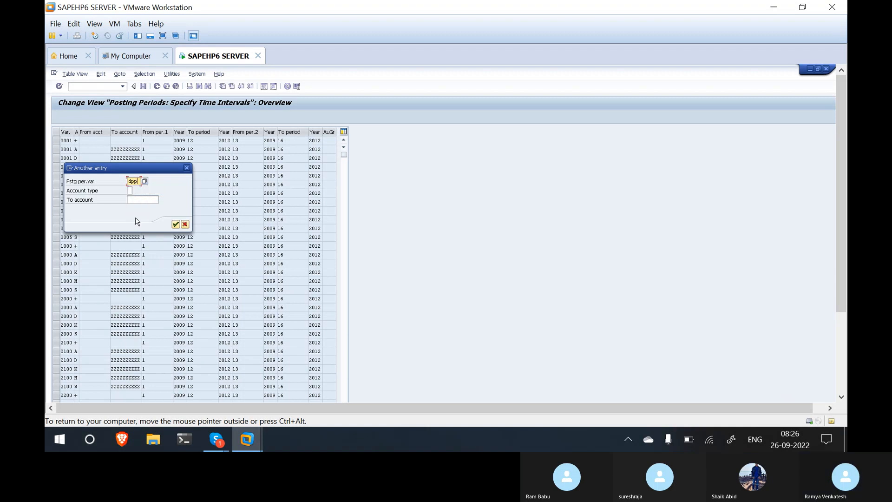
pyautogui.click(176, 225)
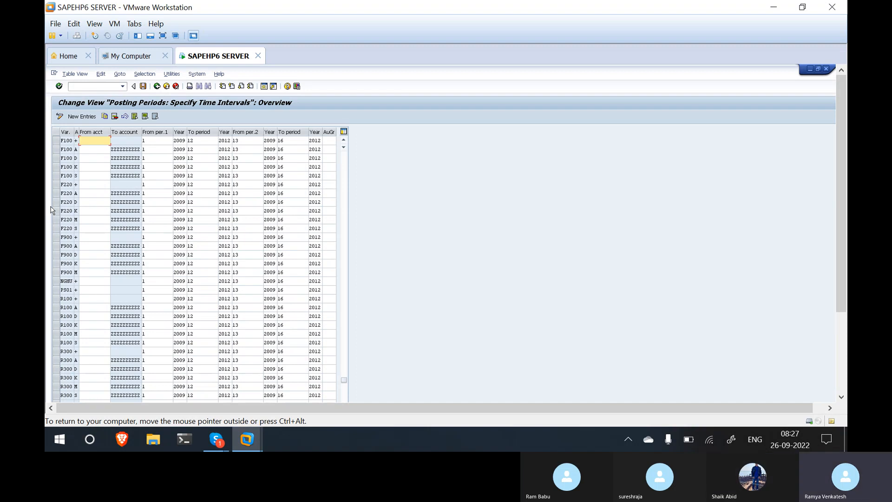
# Open a second SAP session and start the company code global data overview with transaction code /noby6
pyautogui.click(93, 88)
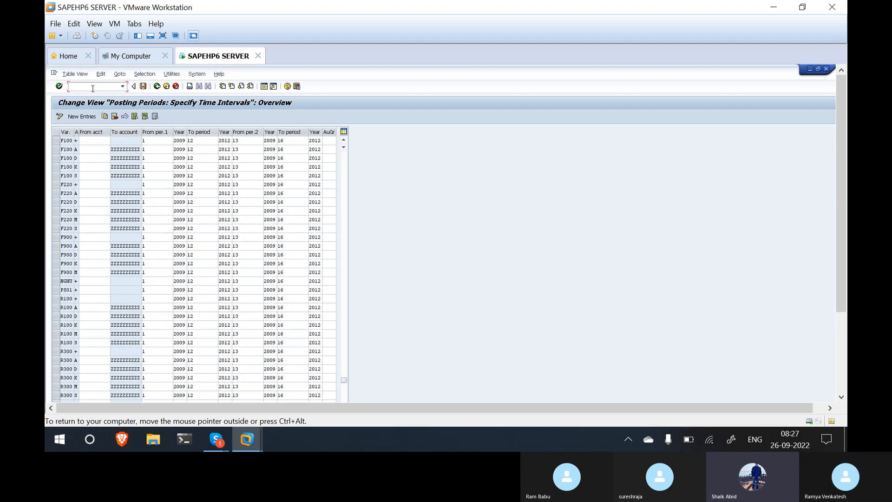
pyautogui.write('/n')
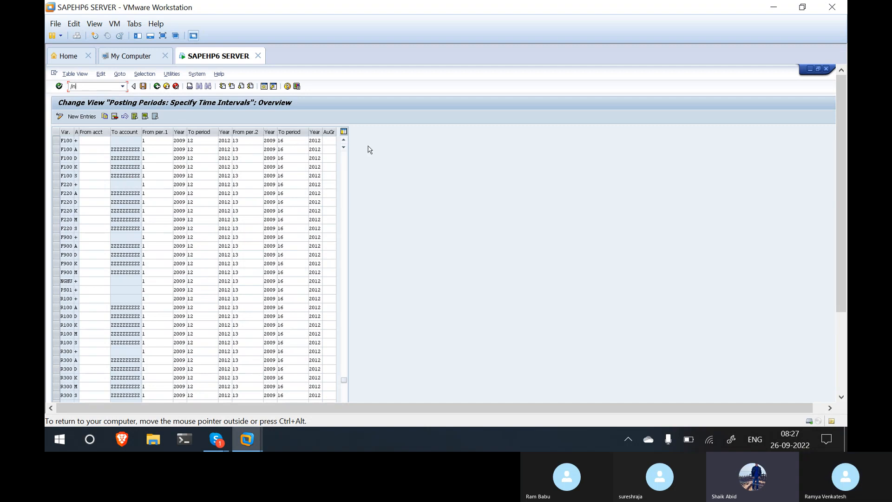
pyautogui.click(264, 87)
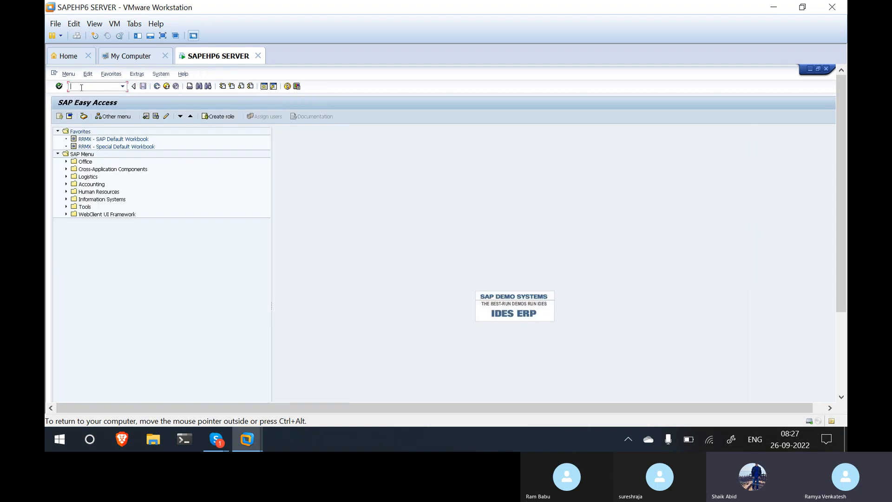
pyautogui.write('/nob')
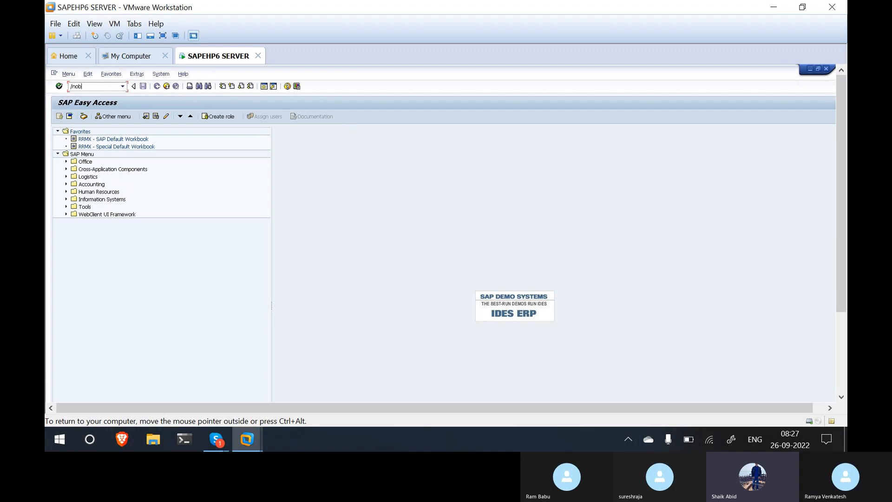
pyautogui.write('y6')
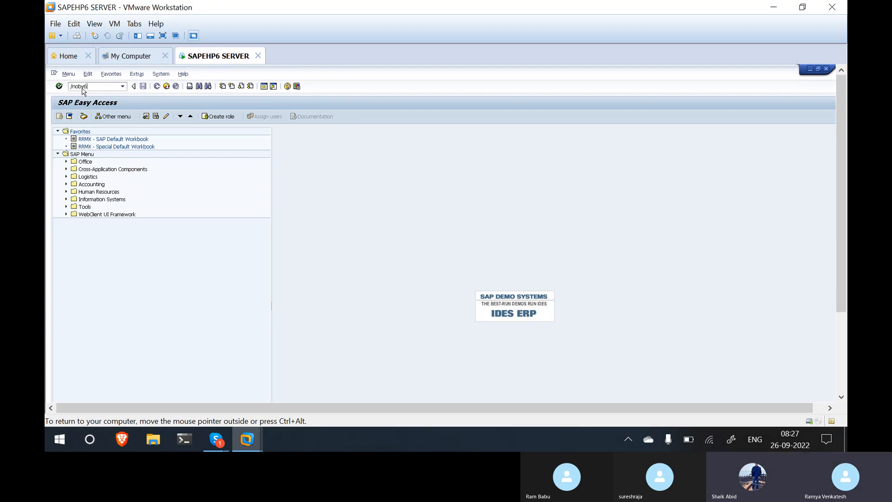
pyautogui.press('Return')
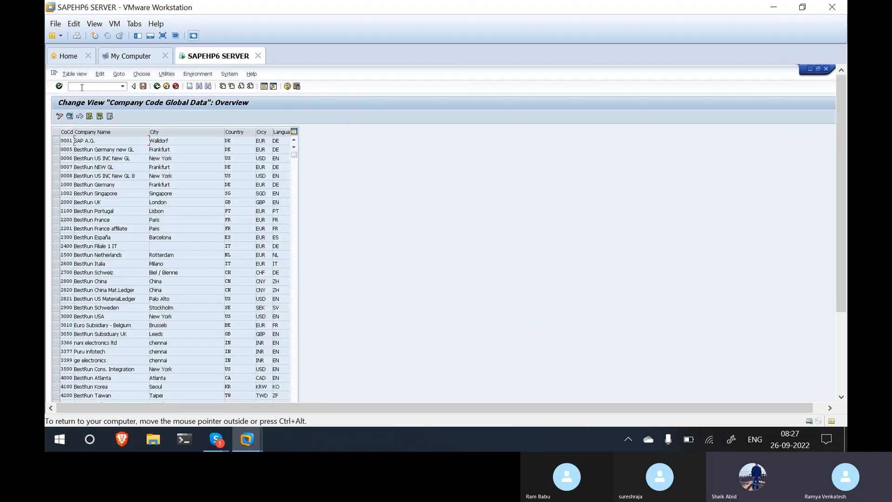
# Find company code dp in the list, open its global data details and check its posting period variant
pyautogui.moveTo(840, 278); pyautogui.dragTo(841, 359)
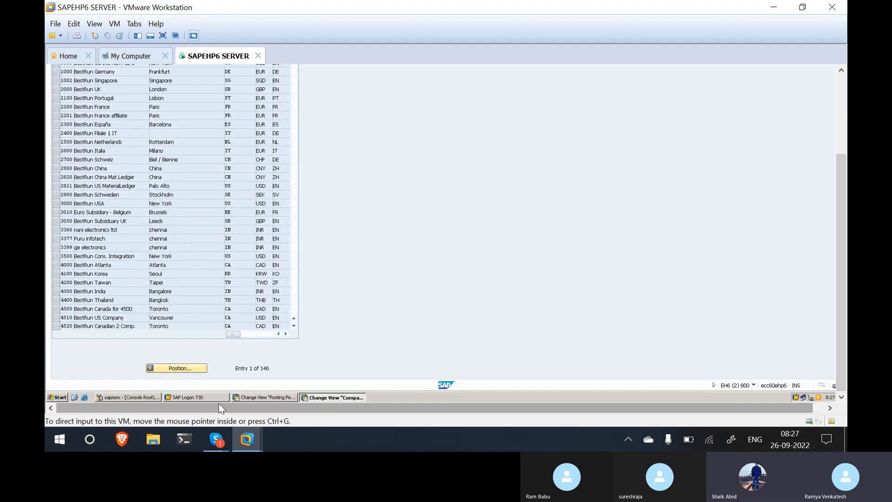
pyautogui.click(176, 368)
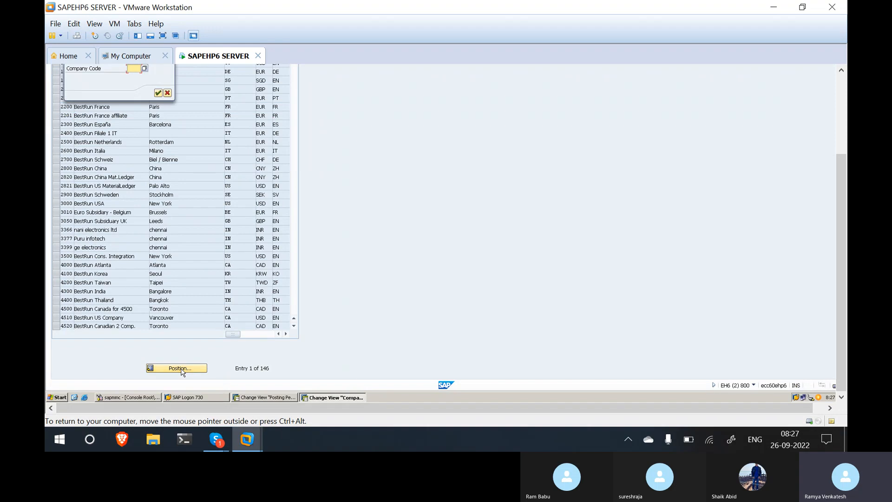
pyautogui.click(841, 114)
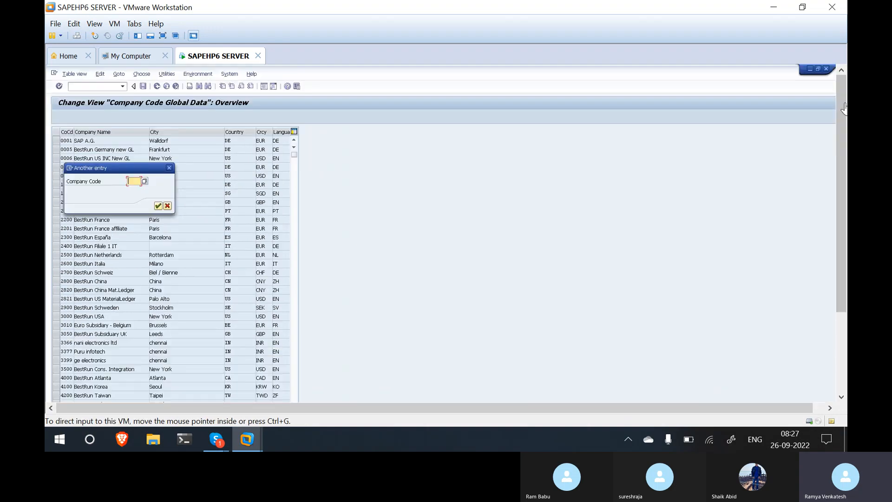
pyautogui.click(130, 184)
pyautogui.write('d')
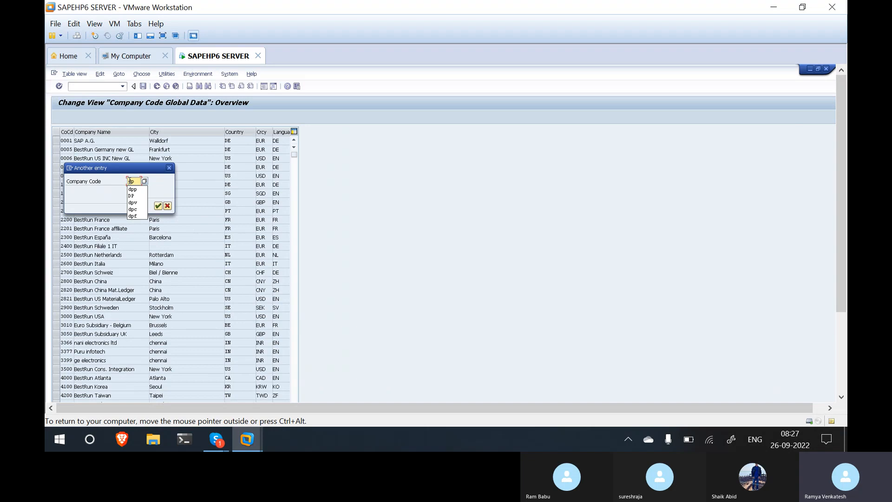
pyautogui.write('p')
pyautogui.press('Return')
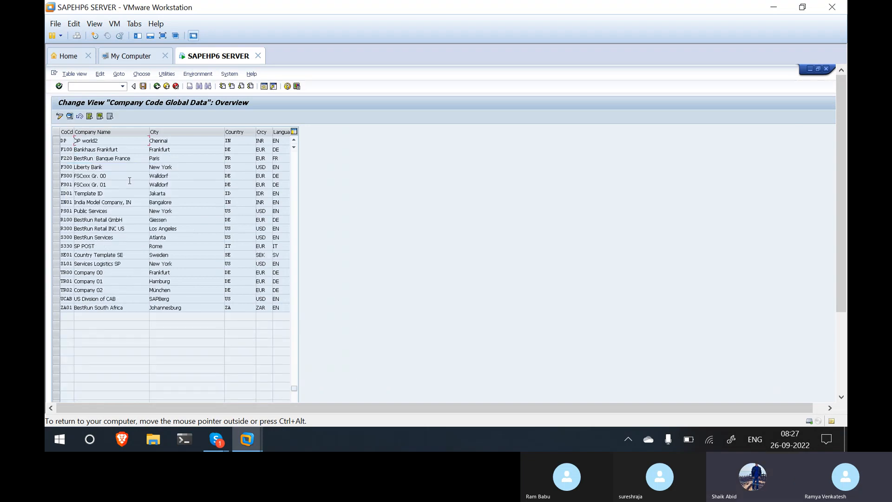
pyautogui.doubleClick(96, 141)
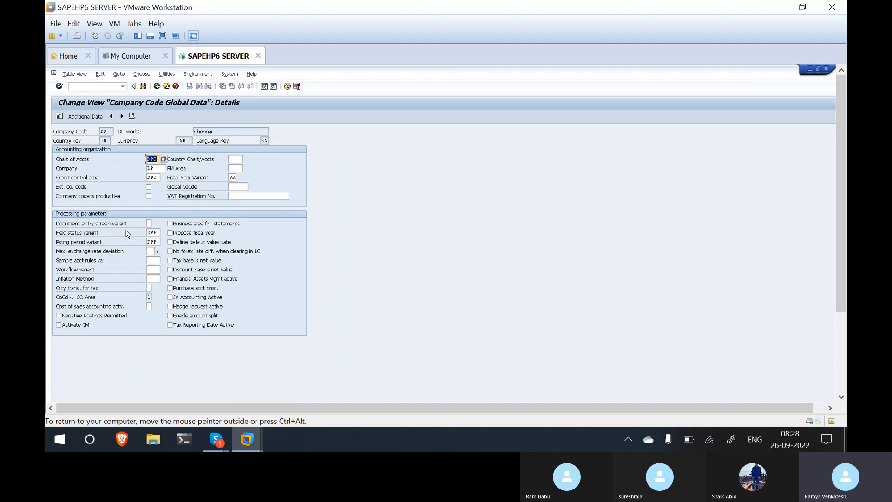
pyautogui.doubleClick(159, 241)
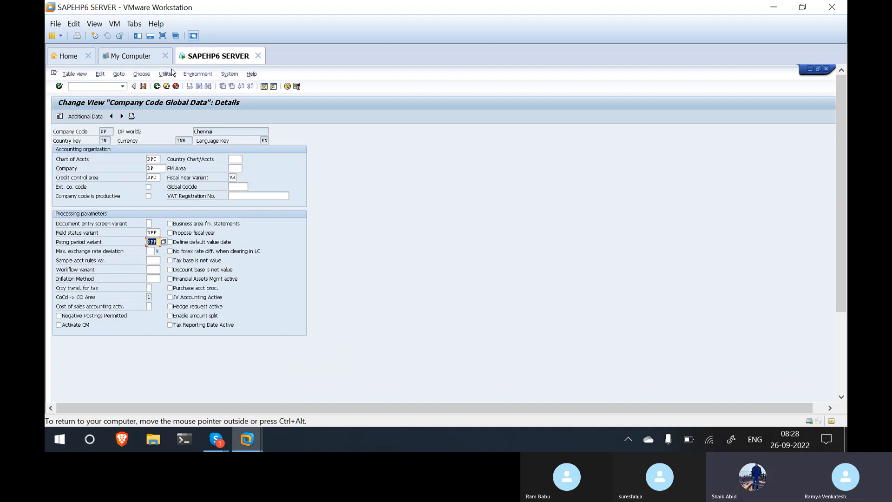
# Return to the posting periods session and position the list at posting period variant dpp
pyautogui.click(838, 347)
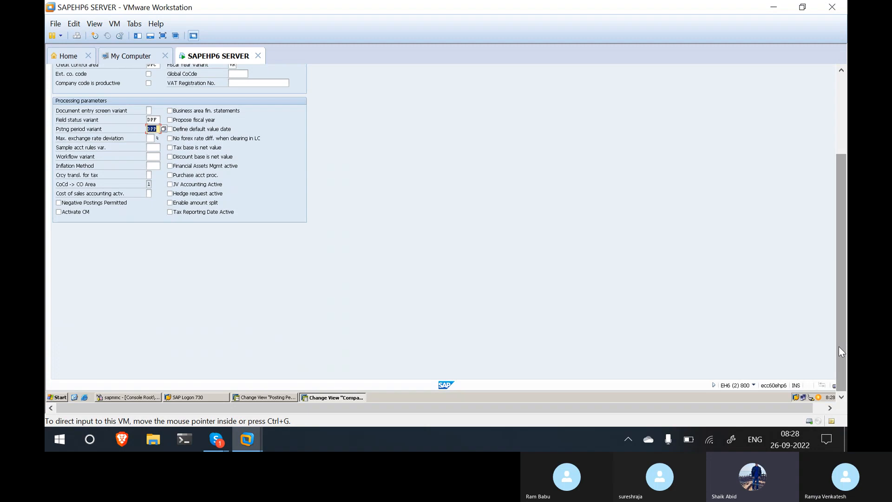
pyautogui.click(268, 399)
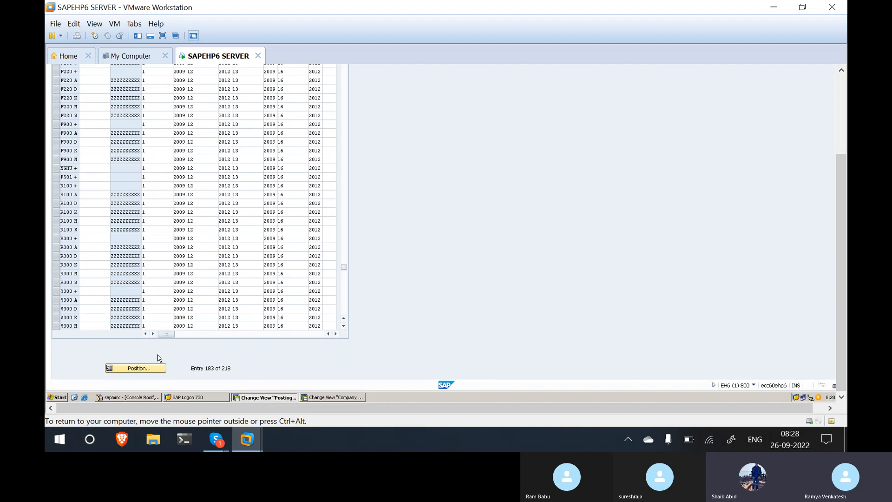
pyautogui.click(119, 369)
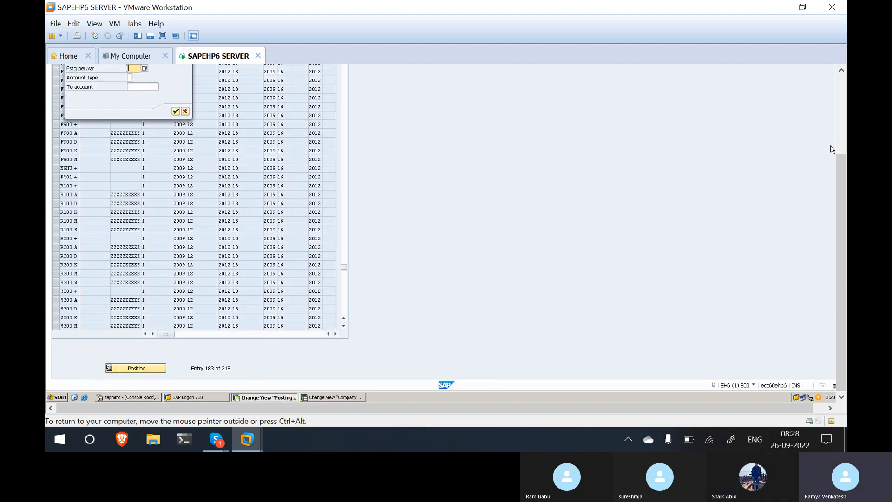
pyautogui.moveTo(840, 194); pyautogui.dragTo(840, 121)
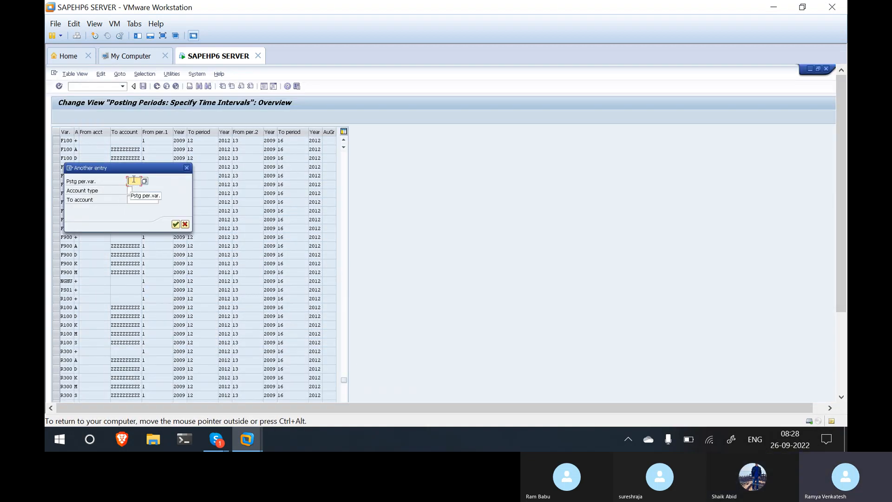
pyautogui.write('dpp')
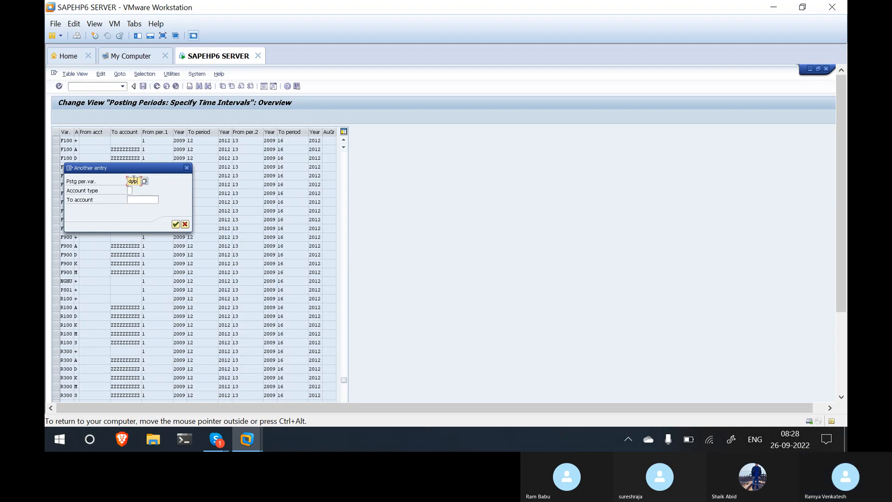
pyautogui.click(176, 225)
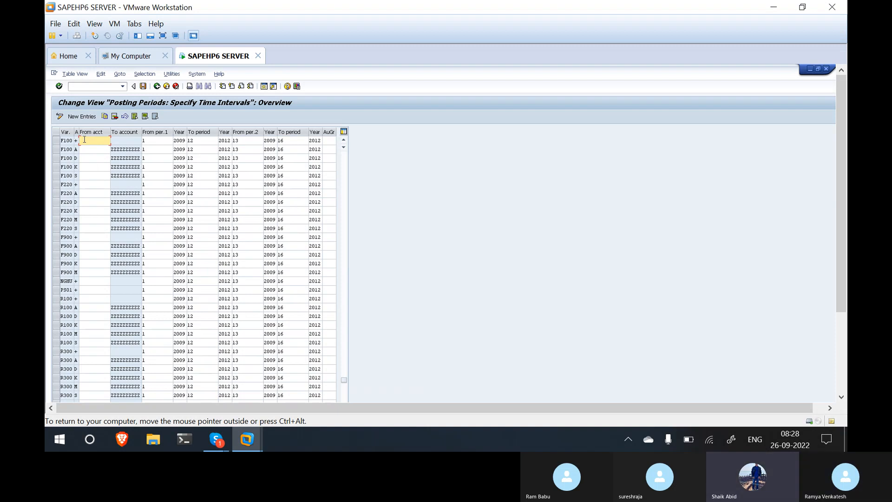
# Set both years of the first period interval to 2022 for variant F100, account type +
pyautogui.click(177, 140)
pyautogui.moveTo(183, 141); pyautogui.dragTo(164, 140)
pyautogui.write('20')
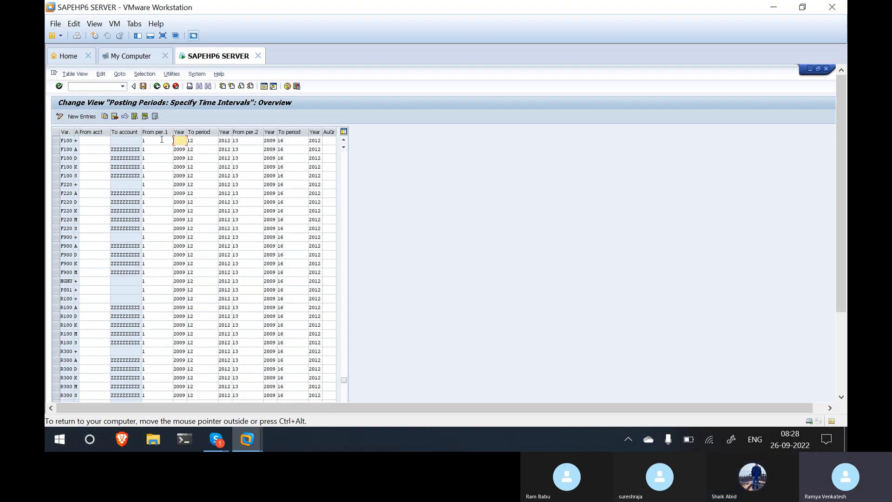
pyautogui.write('22')
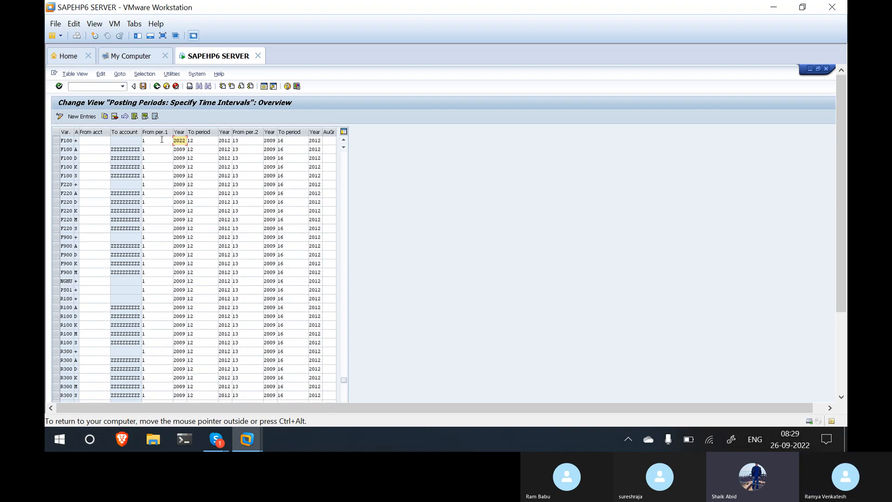
pyautogui.press('Tab')
pyautogui.press('Tab')
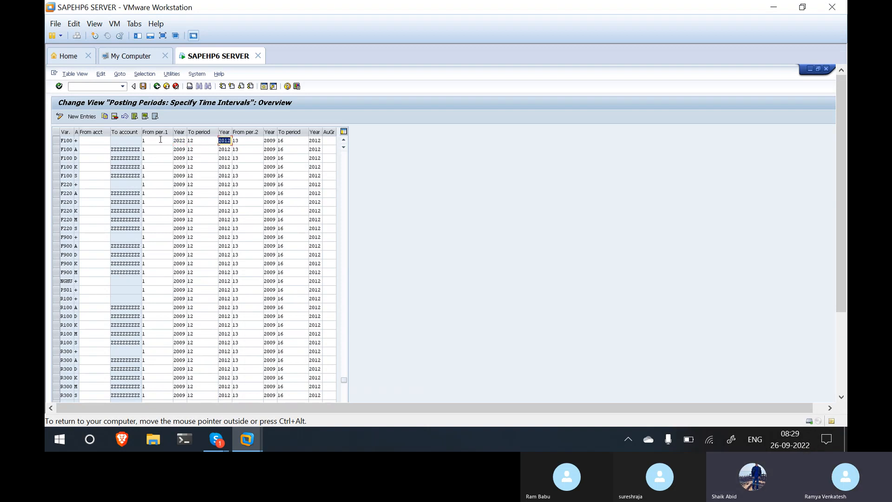
pyautogui.write('2022')
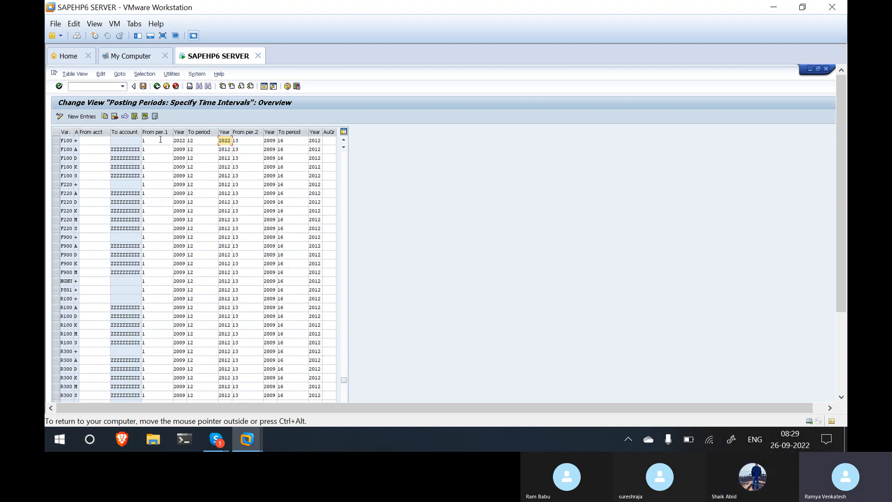
# Set the second period interval of variant F100, account type +, from period 1 of 2022 to period 12 of 2022
pyautogui.press('Tab')
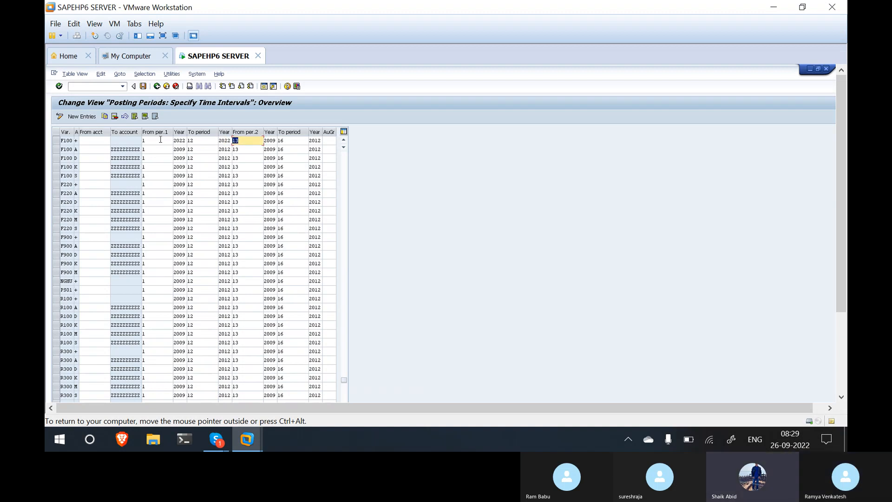
pyautogui.write('1')
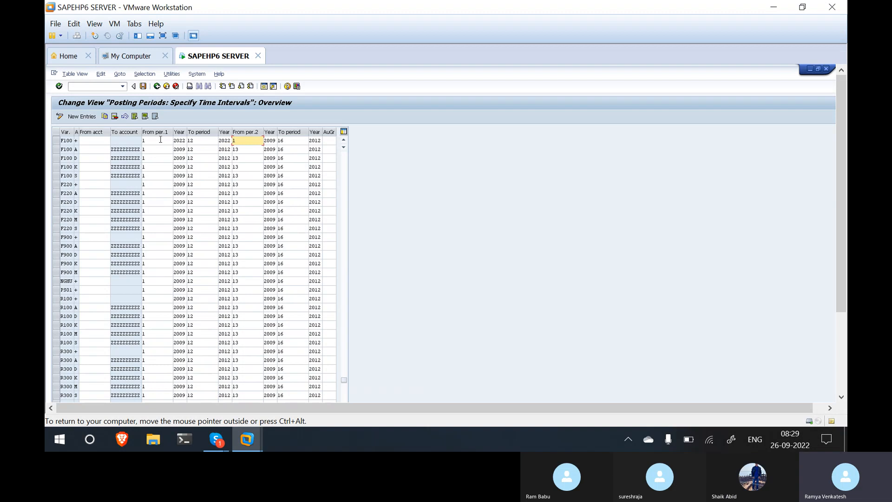
pyautogui.press('Tab')
pyautogui.write('2')
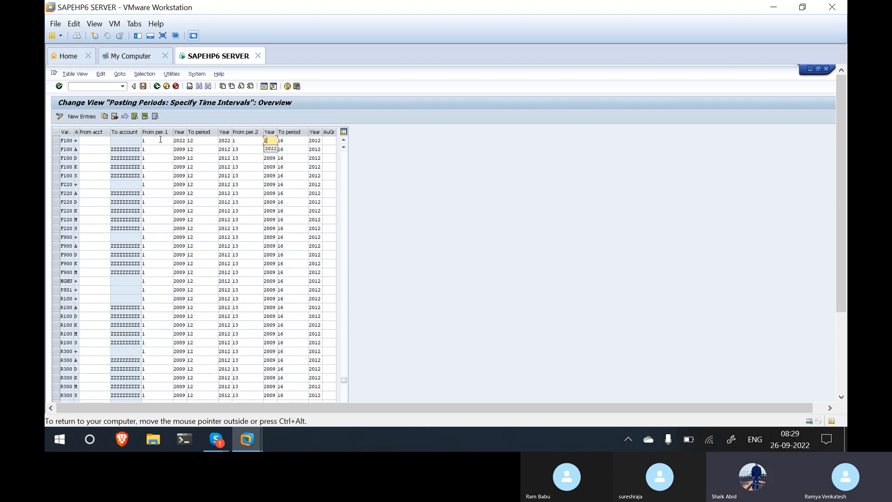
pyautogui.write('022')
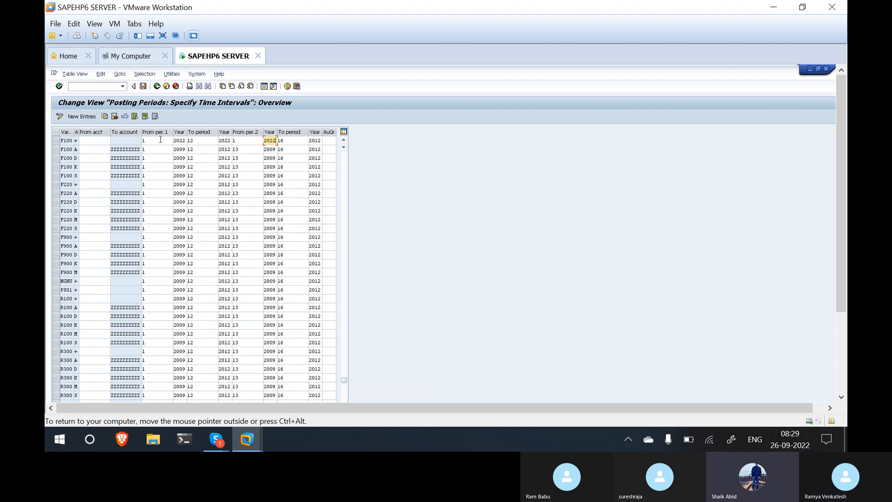
pyautogui.press('Tab')
pyautogui.write('12')
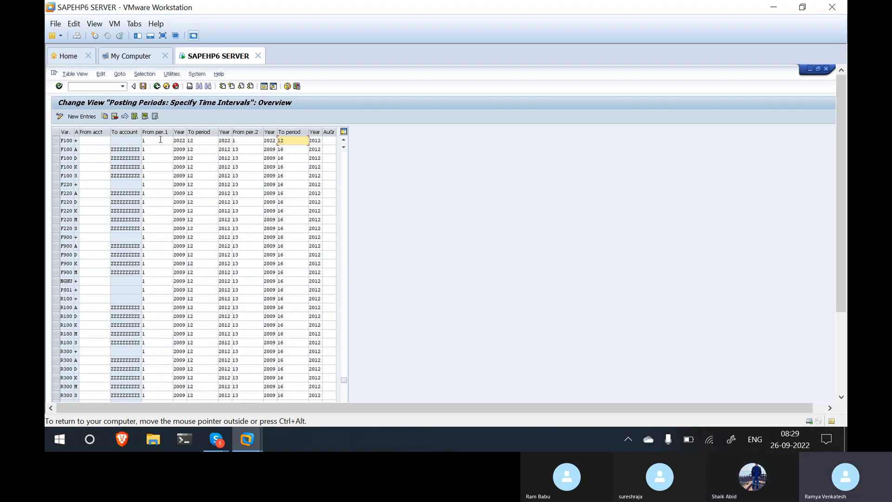
pyautogui.press('Tab')
pyautogui.write('20')
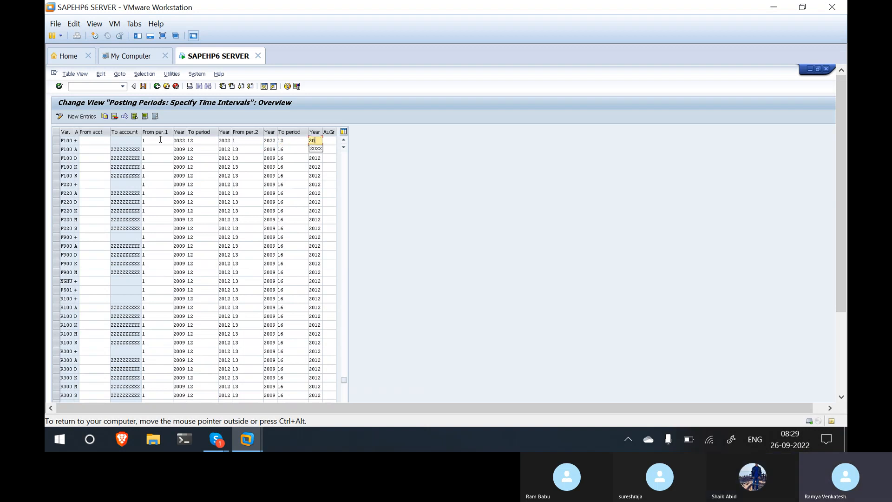
pyautogui.write('22')
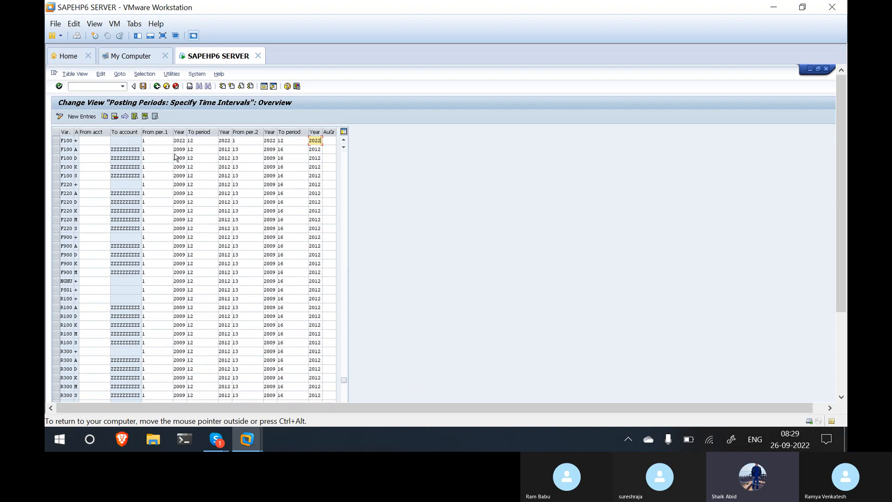
# Set both years of the first period interval to 2022 for variant F100, account type A
pyautogui.moveTo(173, 149); pyautogui.dragTo(186, 148)
pyautogui.write('2022')
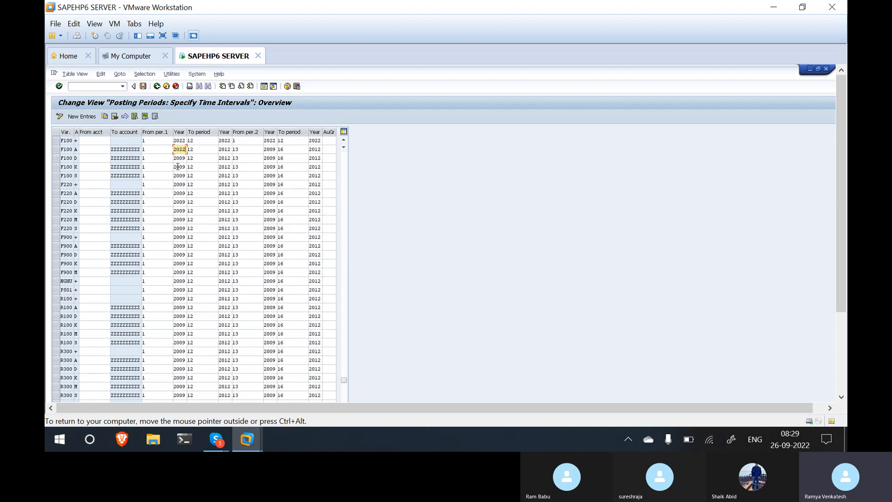
pyautogui.press('Tab')
pyautogui.press('Tab')
pyautogui.write('2022')
# Set the second period interval of variant F100, account type A, from period 1 of 2022 to period 12 of 2022
pyautogui.press('Tab')
pyautogui.write('1')
pyautogui.press('Tab')
pyautogui.write('2022')
pyautogui.press('Tab')
pyautogui.write('12')
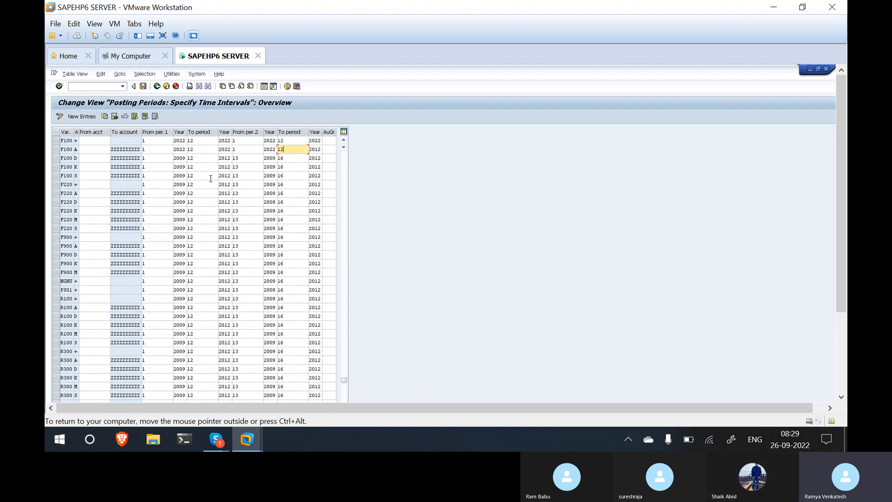
pyautogui.press('Tab')
pyautogui.press('BackSpace')
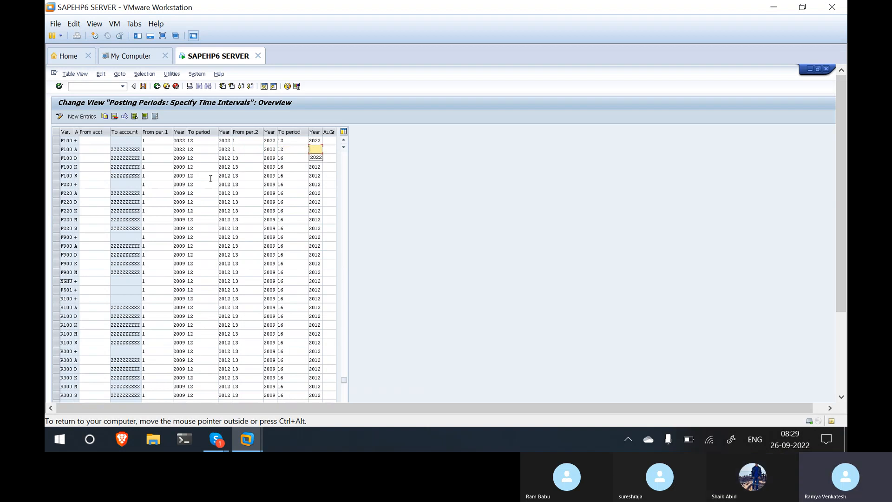
pyautogui.write('2022')
# Set both years of the first period interval to 2022 for variant F100, account type D
pyautogui.click(178, 159)
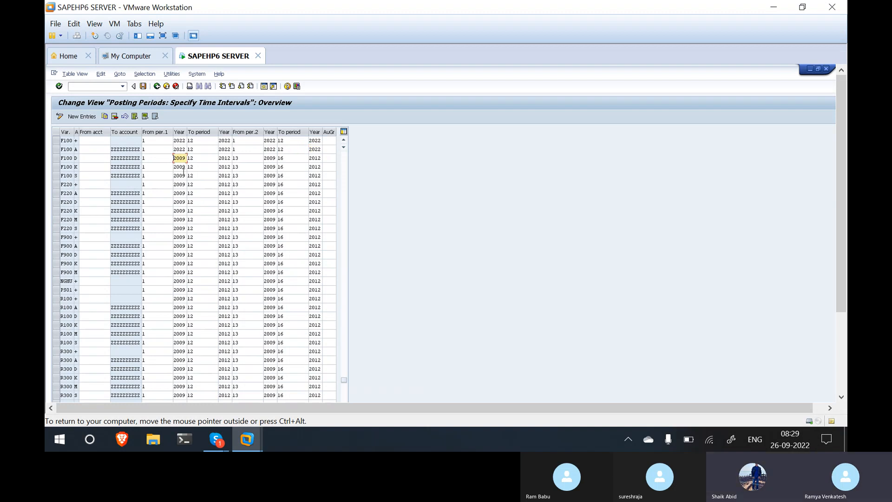
pyautogui.write('2')
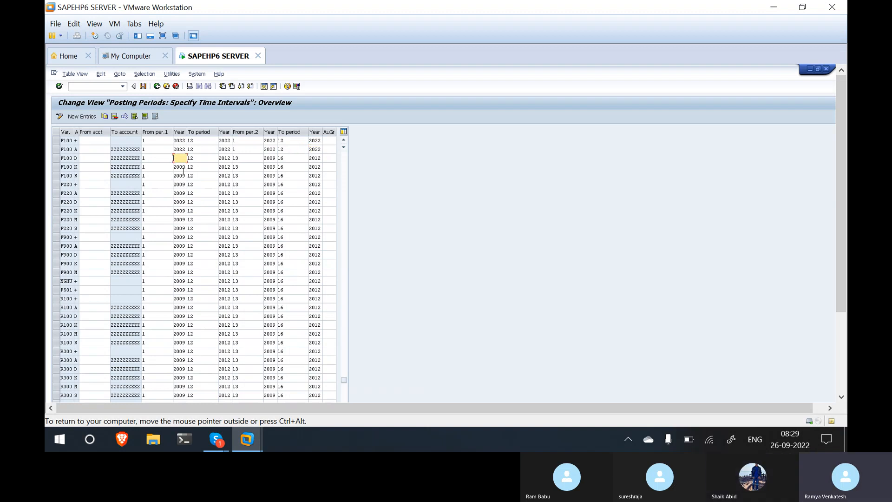
pyautogui.write('022')
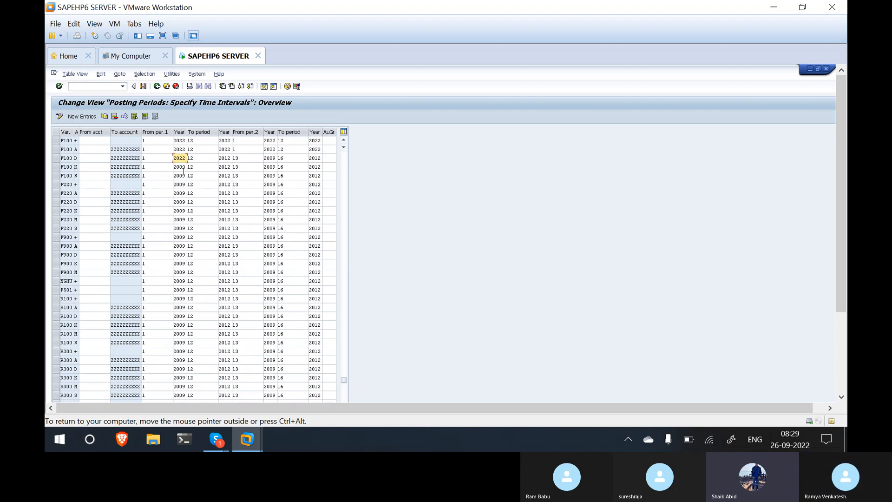
pyautogui.press('Tab')
pyautogui.press('Tab')
pyautogui.write('2022')
# Set the second period interval of variant F100, account type D, from period 1 of 2022 to period 12 of 2022
pyautogui.press('Tab')
pyautogui.write('1')
pyautogui.press('Tab')
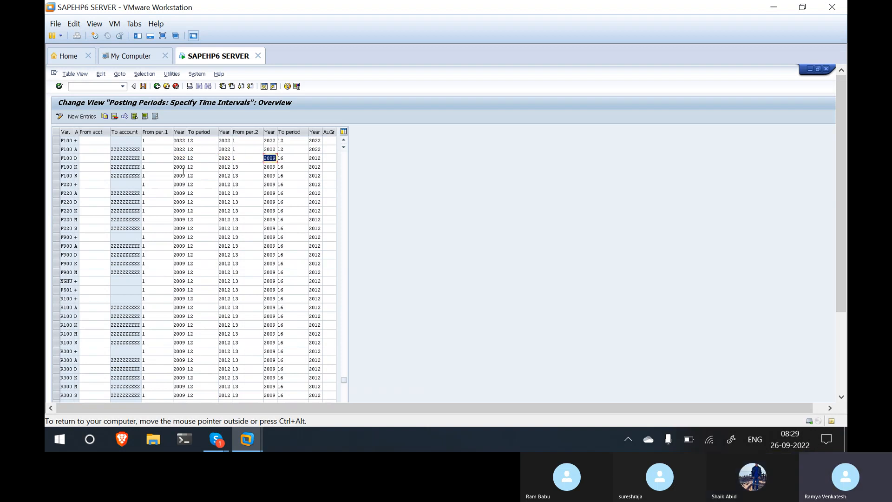
pyautogui.write('2022')
pyautogui.press('Tab')
pyautogui.write('12')
pyautogui.press('Tab')
pyautogui.write('2022')
# Set both years of the first period interval to 2022 for variant F100, account type K
pyautogui.click(186, 165)
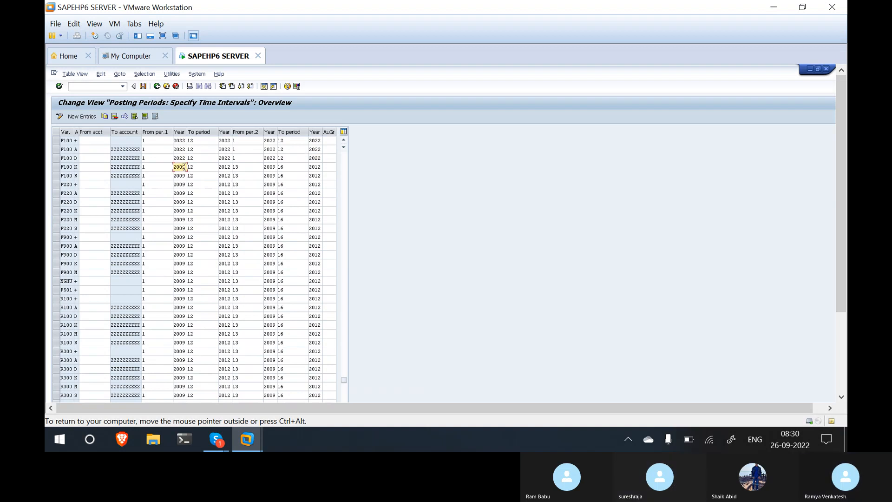
pyautogui.moveTo(185, 166); pyautogui.dragTo(168, 167)
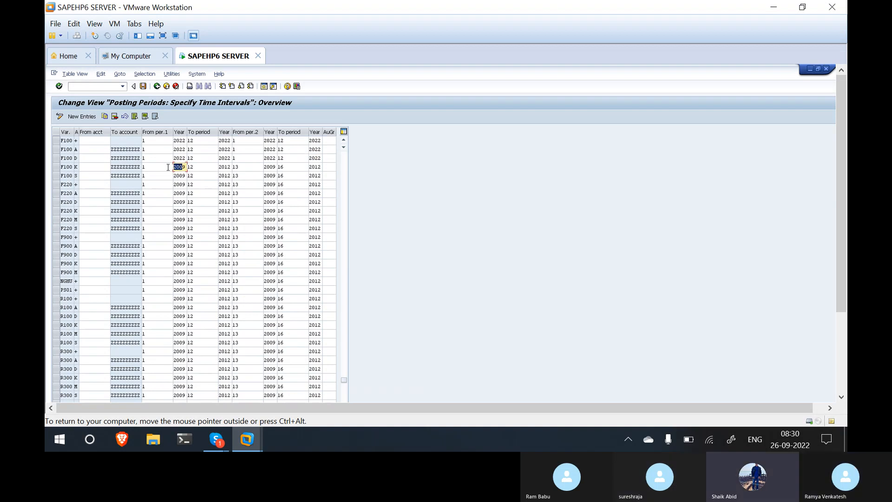
pyautogui.press('BackSpace')
pyautogui.write('2022')
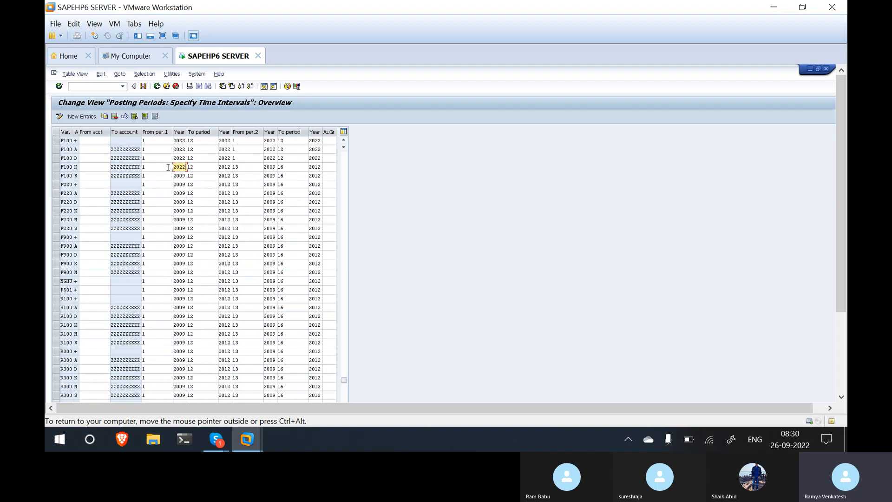
pyautogui.press('Tab')
pyautogui.press('Tab')
pyautogui.write('2022')
# Set the second period interval of variant F100, account type K, from period 1 of 2022 to period 12 of 2022
pyautogui.press('Tab')
pyautogui.write('1')
pyautogui.press('Tab')
pyautogui.write('2022')
pyautogui.press('Tab')
pyautogui.write('12')
pyautogui.press('Tab')
pyautogui.write('2022')
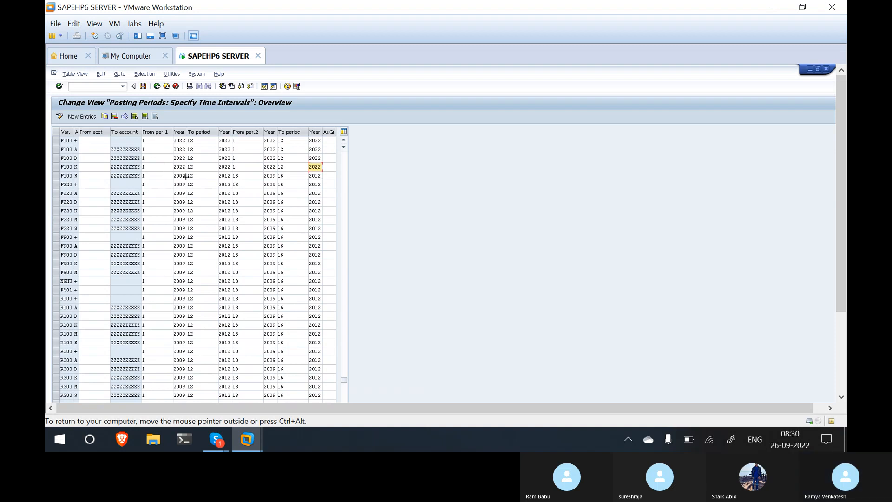
# Set both years of the first period interval to 2022 for variant F100, account type S
pyautogui.click(185, 176)
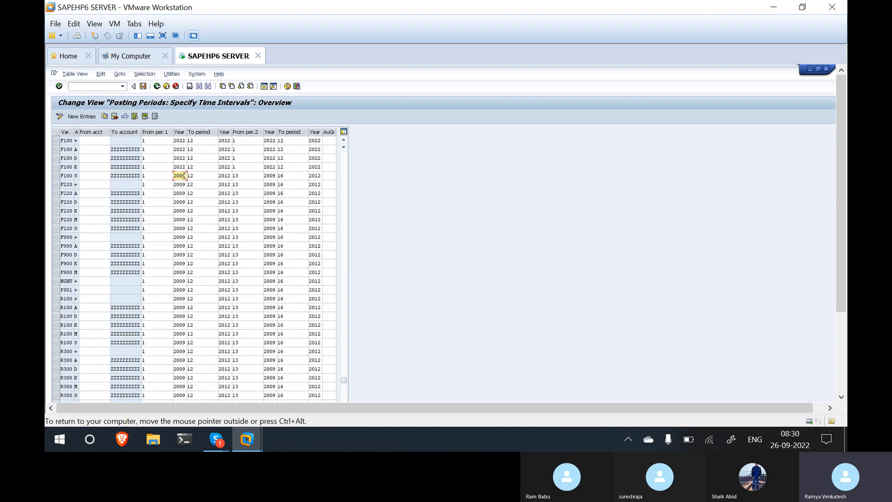
pyautogui.moveTo(185, 176); pyautogui.dragTo(173, 176)
pyautogui.press('BackSpace')
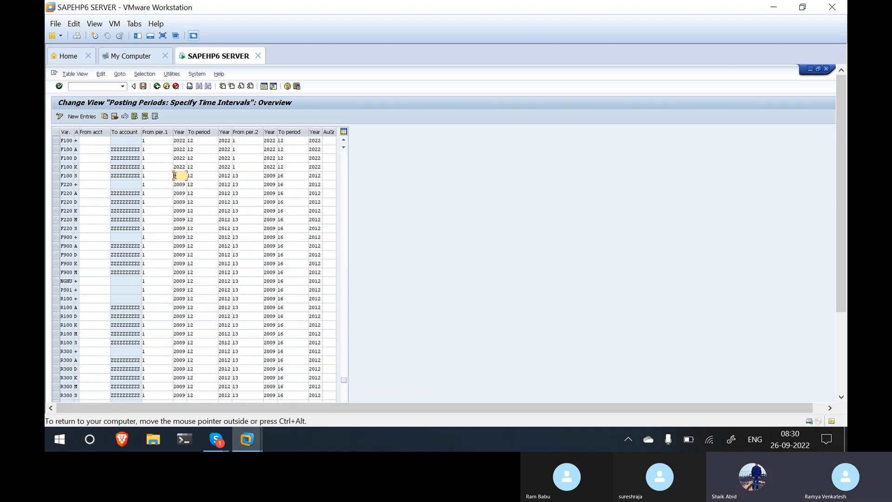
pyautogui.write('202')
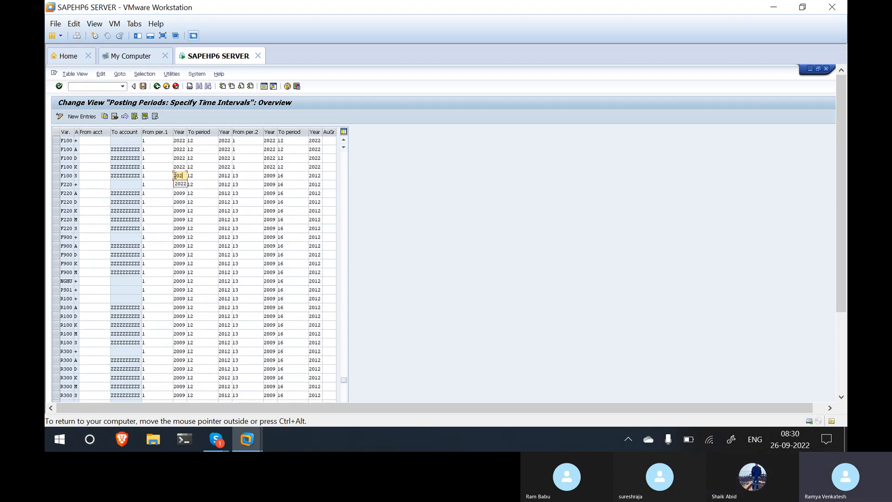
pyautogui.write('2')
pyautogui.press('Tab')
pyautogui.press('Tab')
pyautogui.write('2022')
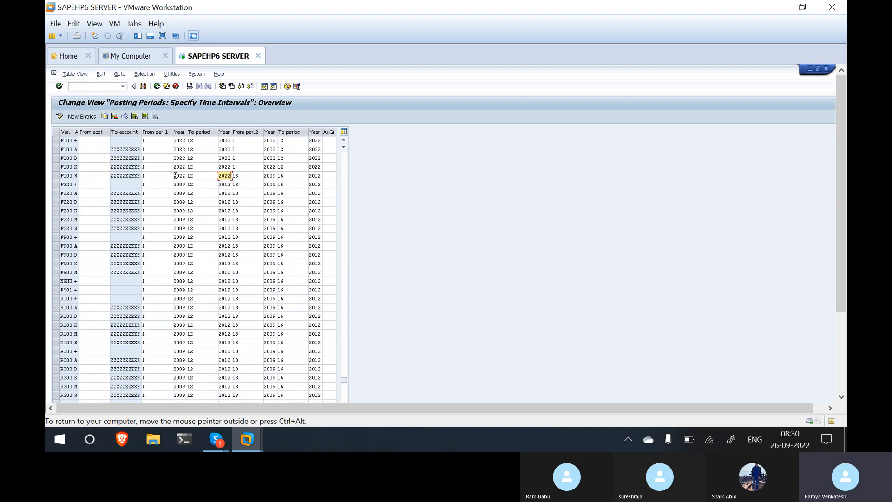
# Set variant F100, account type S, second interval from period 1 of 2022 to period 12 of 2022, and save under the DP world customizing request
pyautogui.press('Tab')
pyautogui.write('1')
pyautogui.press('Tab')
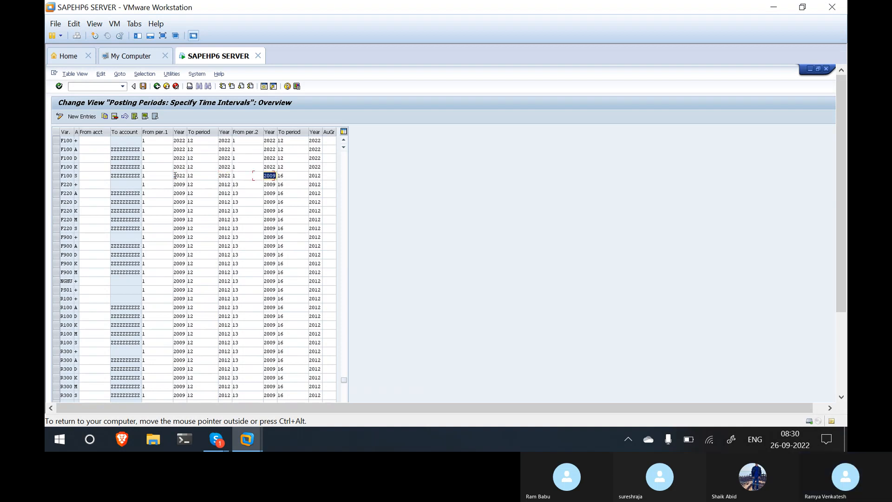
pyautogui.write('2022')
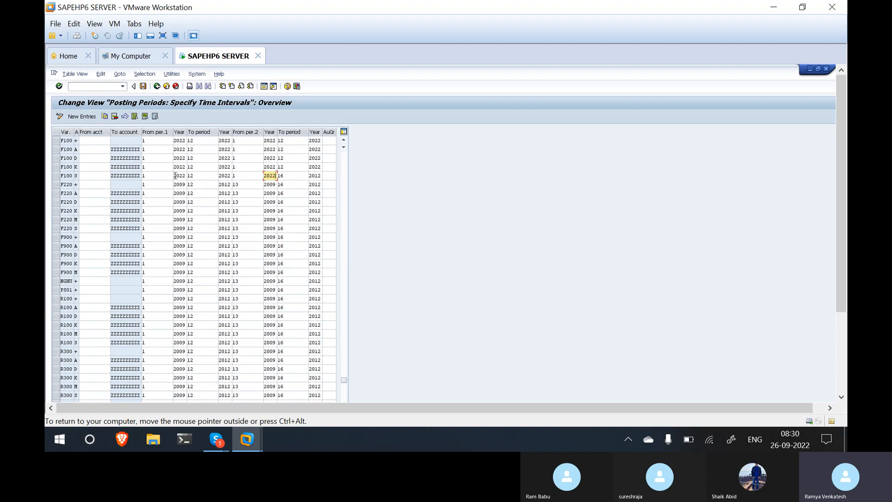
pyautogui.press('Tab')
pyautogui.write('12')
pyautogui.press('Tab')
pyautogui.write('2022')
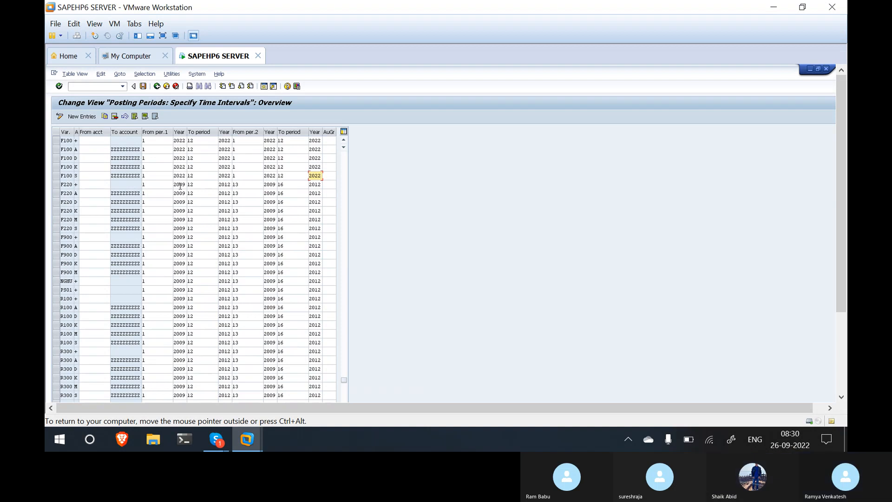
pyautogui.press('Return')
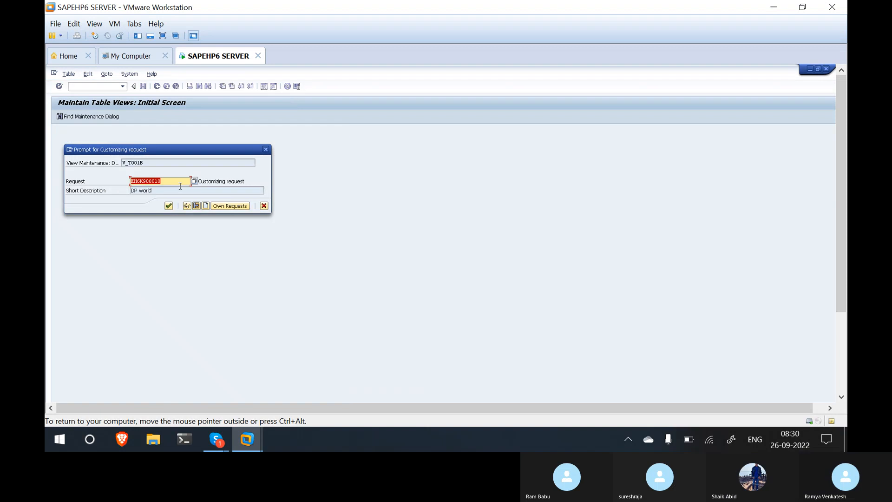
pyautogui.click(173, 203)
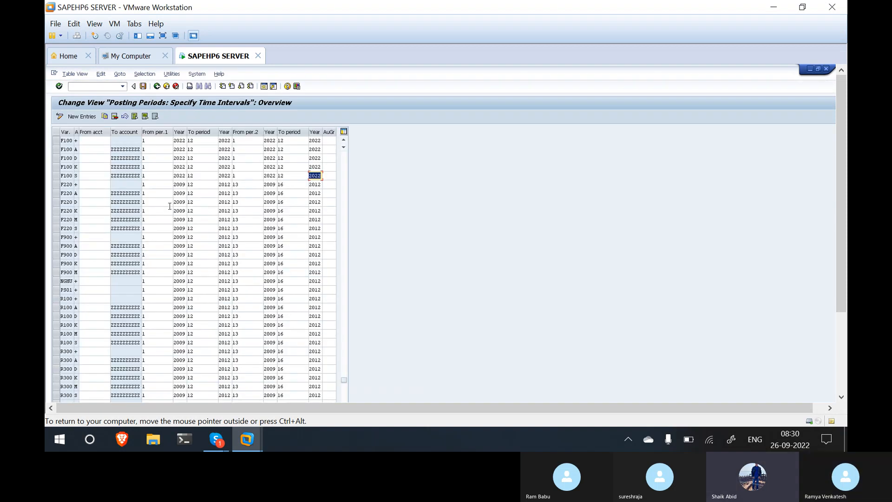
# Switch to the company code global data session and start transaction F-02 there
pyautogui.click(840, 348)
pyautogui.click(332, 397)
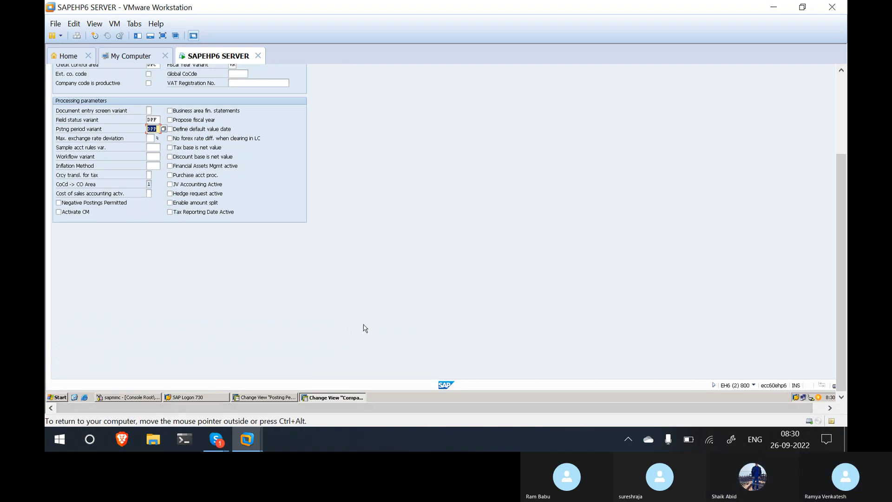
pyautogui.click(840, 90)
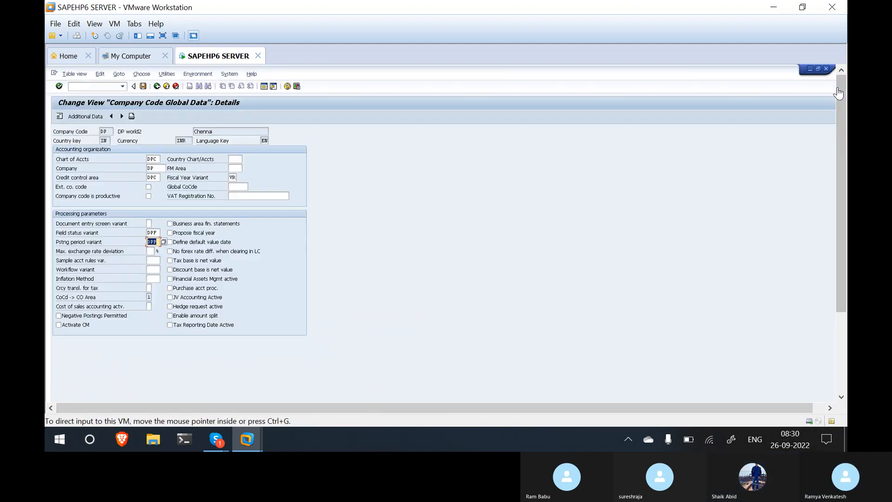
pyautogui.click(79, 86)
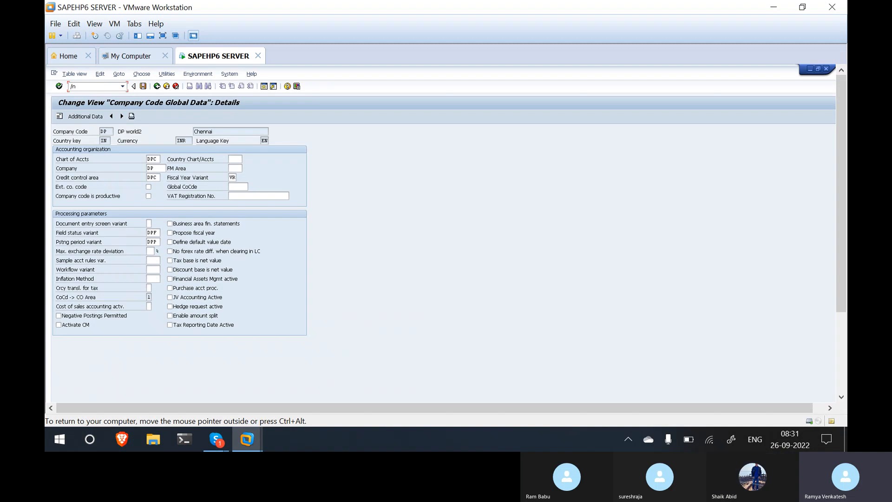
pyautogui.write('-02')
pyautogui.press('Return')
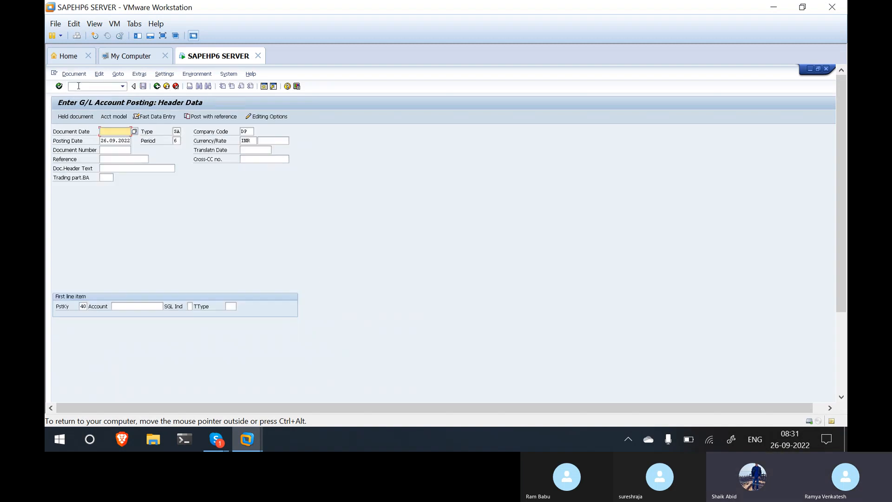
# Set the document date to 26.09.2022 and choose Rent Expenses of company code DP as the first line item's account
pyautogui.write('2')
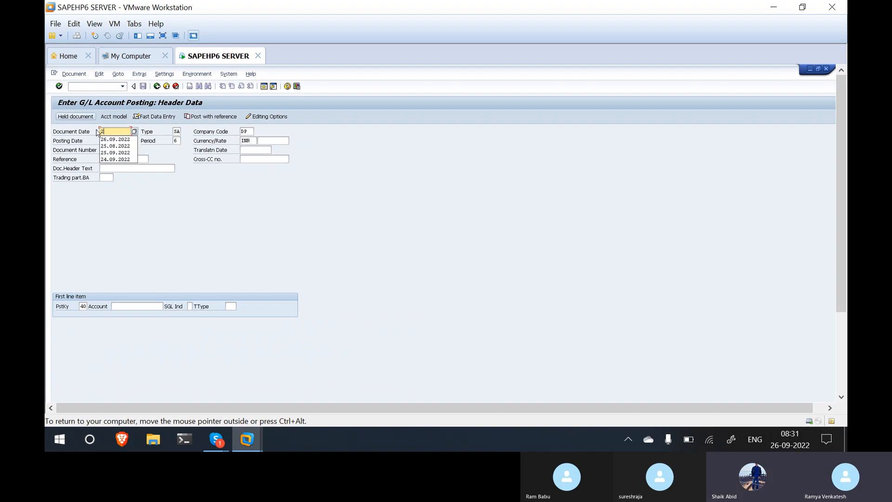
pyautogui.click(104, 139)
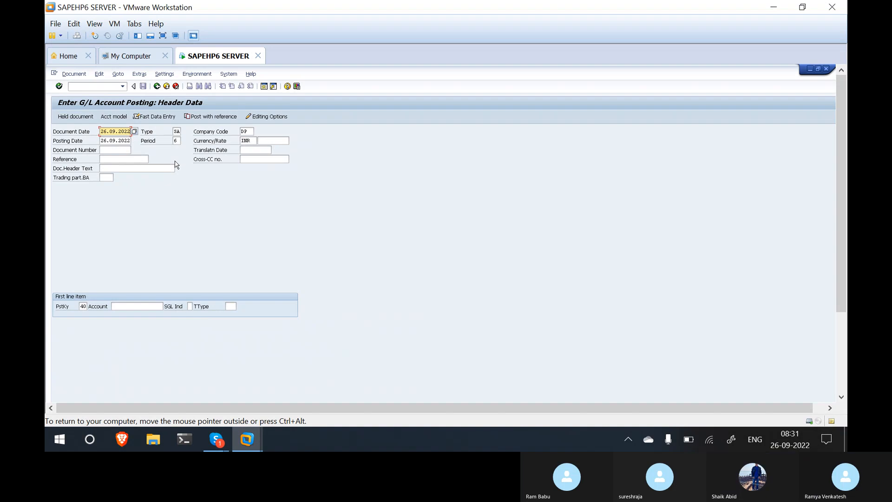
pyautogui.click(139, 307)
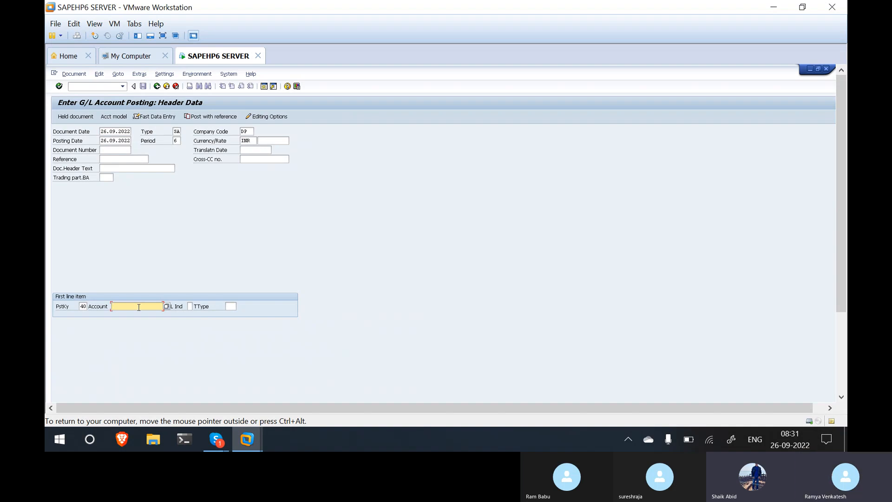
pyautogui.click(169, 306)
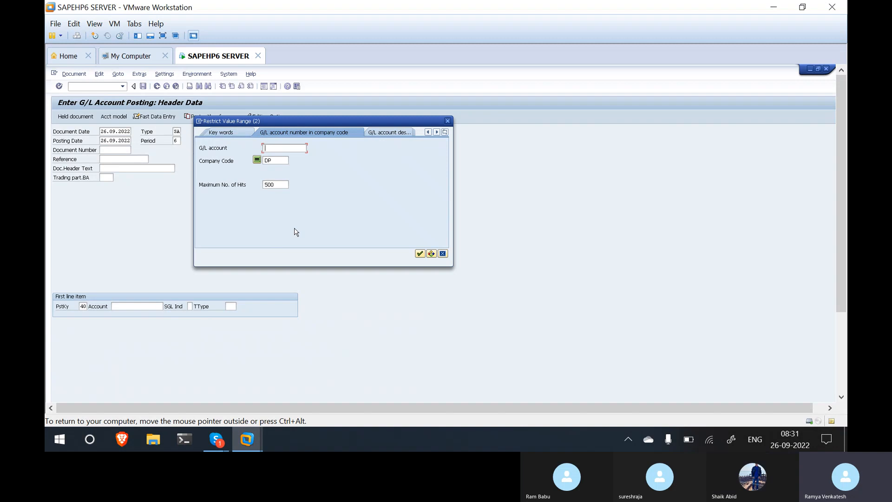
pyautogui.click(420, 254)
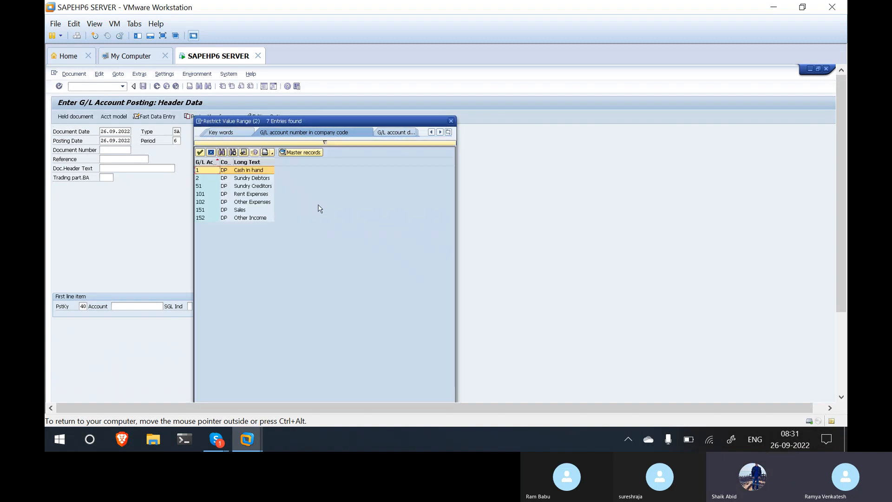
pyautogui.click(258, 194)
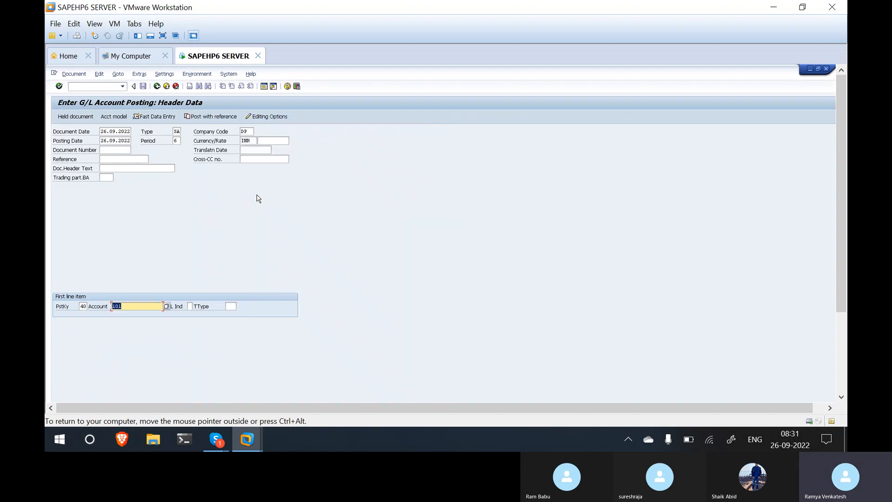
# Try to continue from the posting header to the first line item and check the system's response
pyautogui.press('Return')
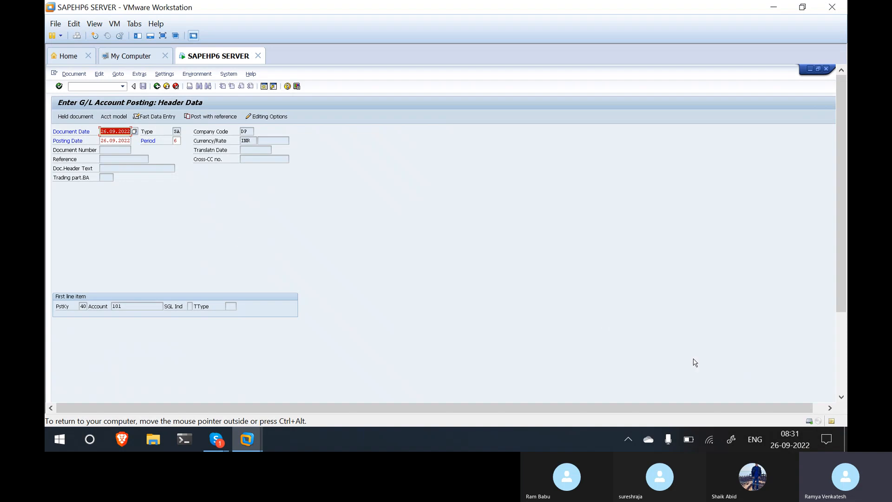
pyautogui.scroll(-3, 836, 368)
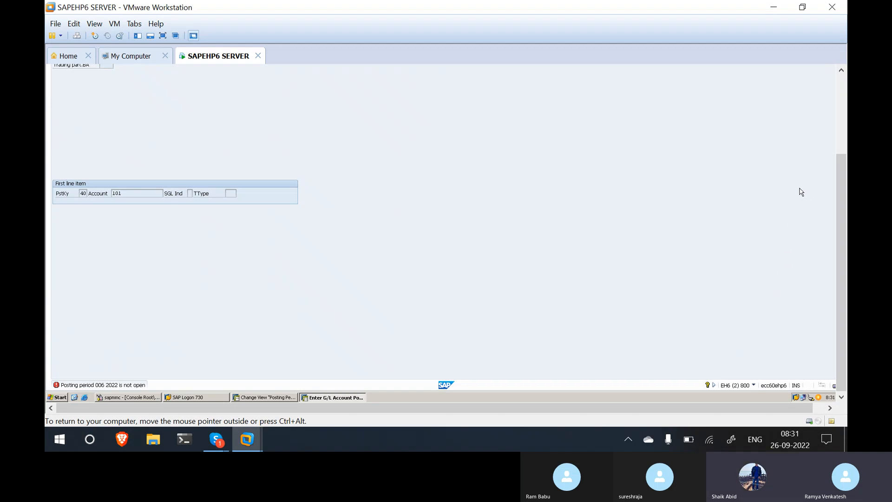
pyautogui.click(842, 95)
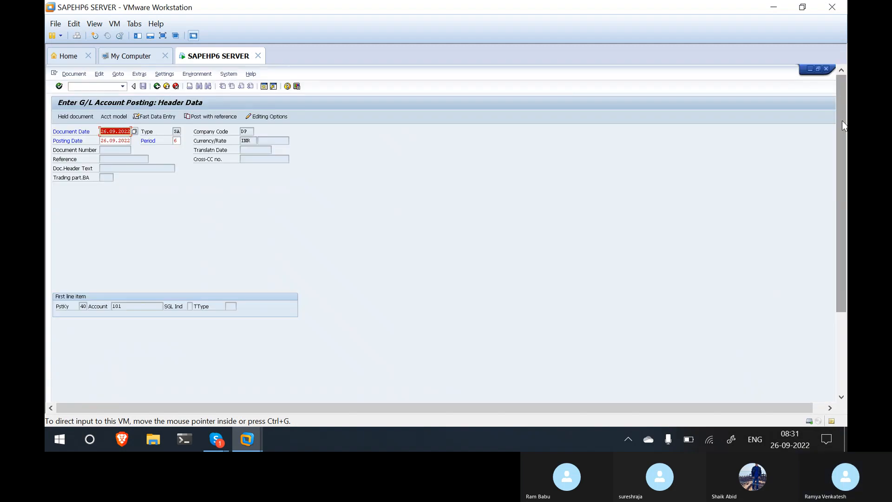
pyautogui.moveTo(844, 128)
pyautogui.mouseDown()
pyautogui.moveTo(845, 199)
pyautogui.moveTo(845, 122)
pyautogui.mouseUp()
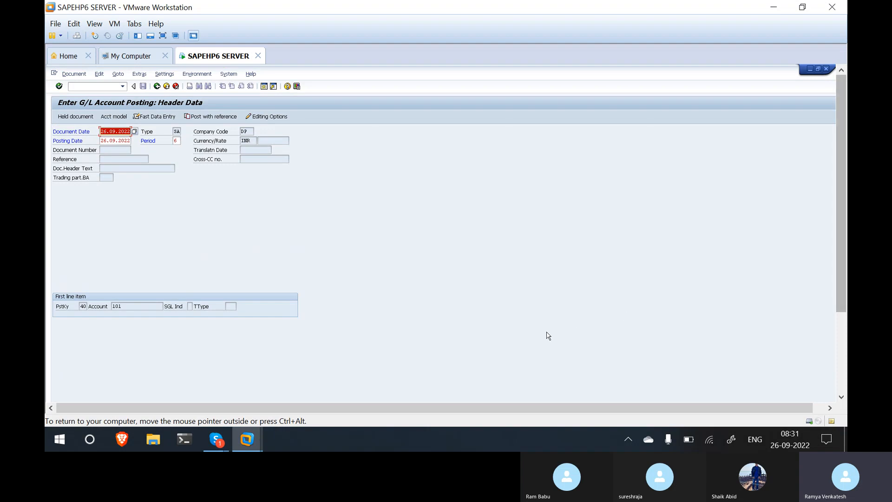